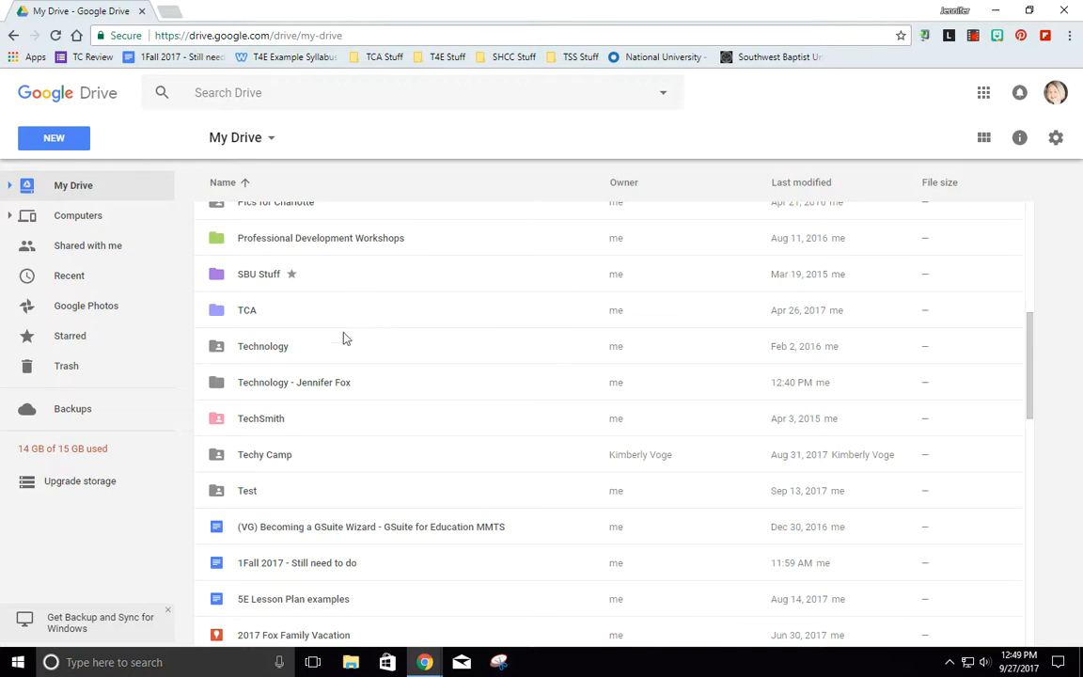
# Create a new blank Google Form inside the teacher's own Technology folder in My Drive.
pyautogui.doubleClick(316, 389)
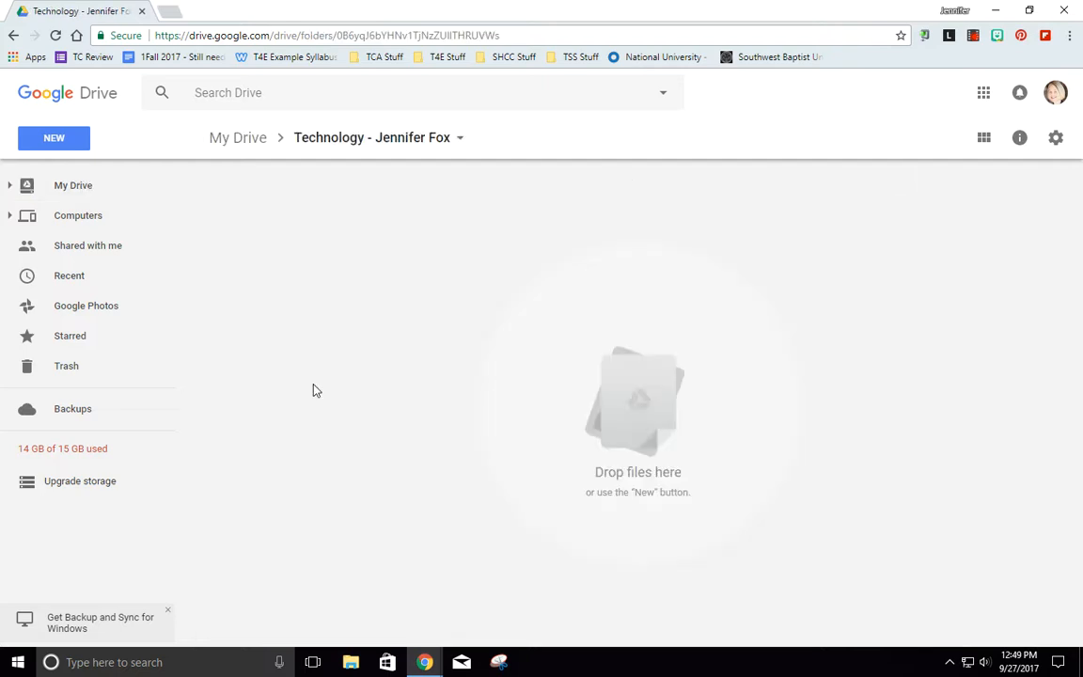
pyautogui.click(57, 141)
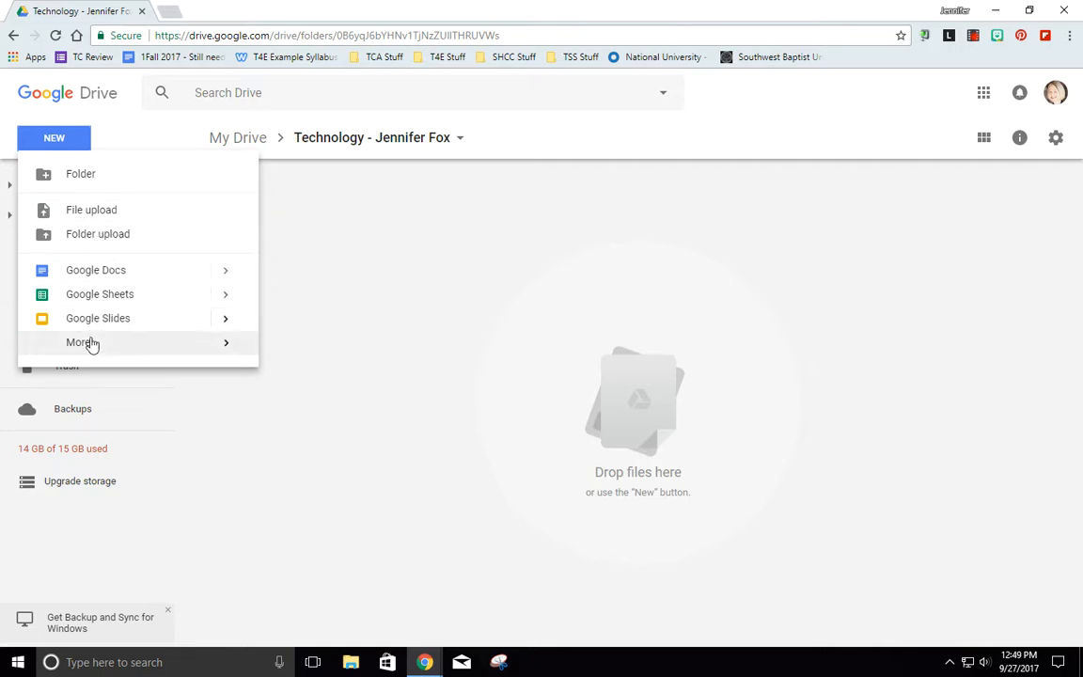
pyautogui.moveTo(89, 345)
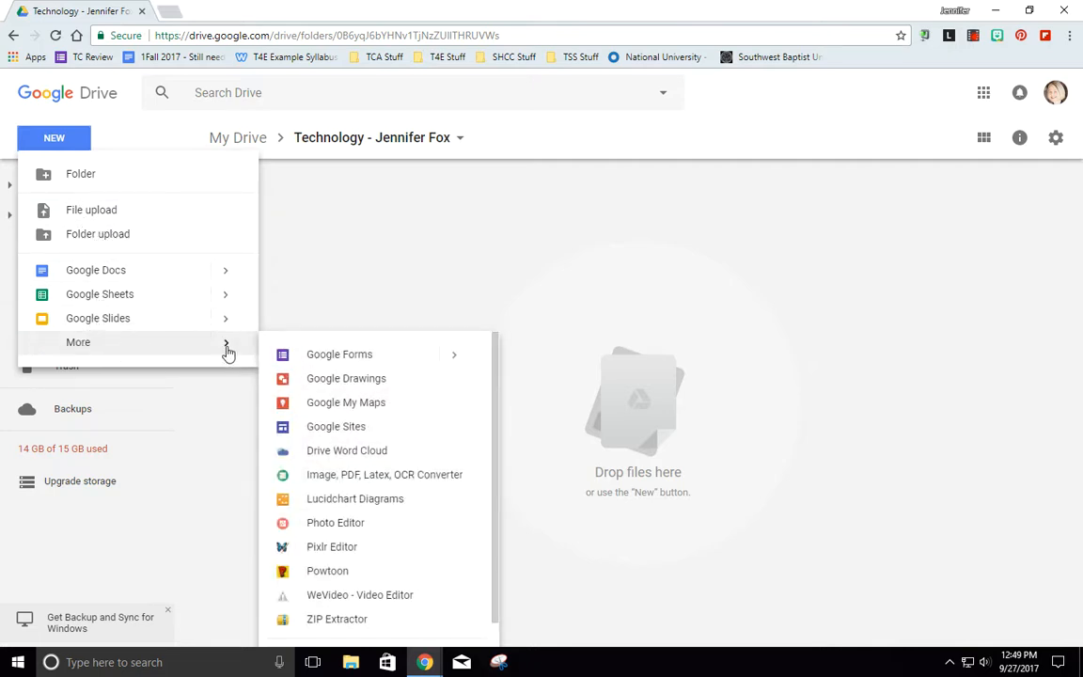
pyautogui.click(338, 357)
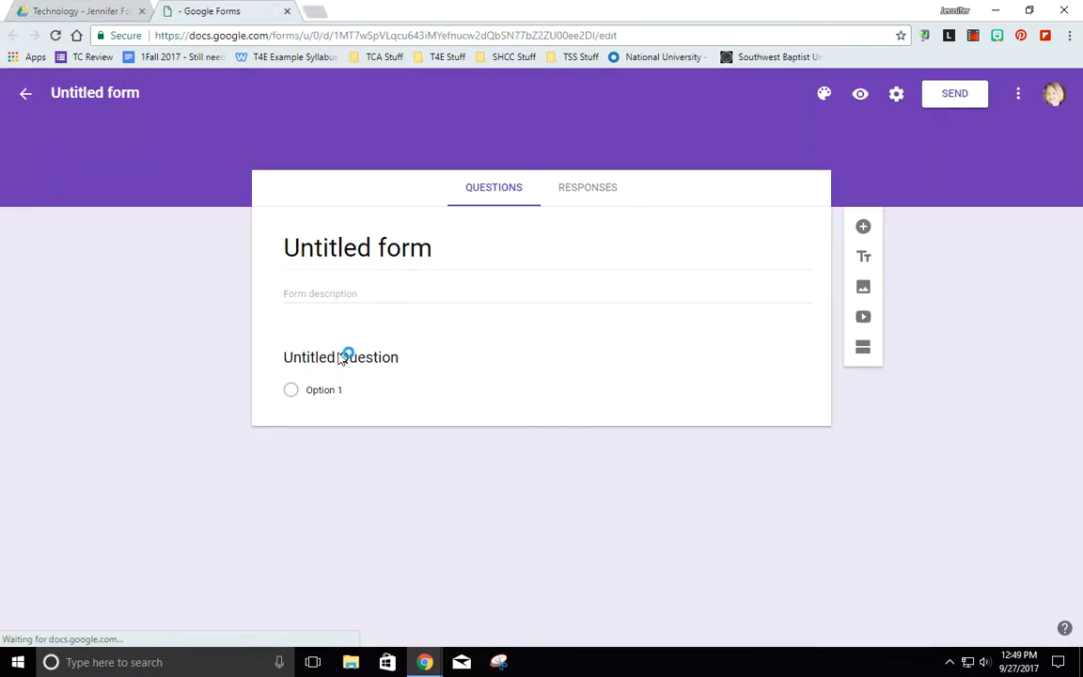
# Title the form "Student Survey -" followed by the teacher's title and surname.
pyautogui.click(399, 249)
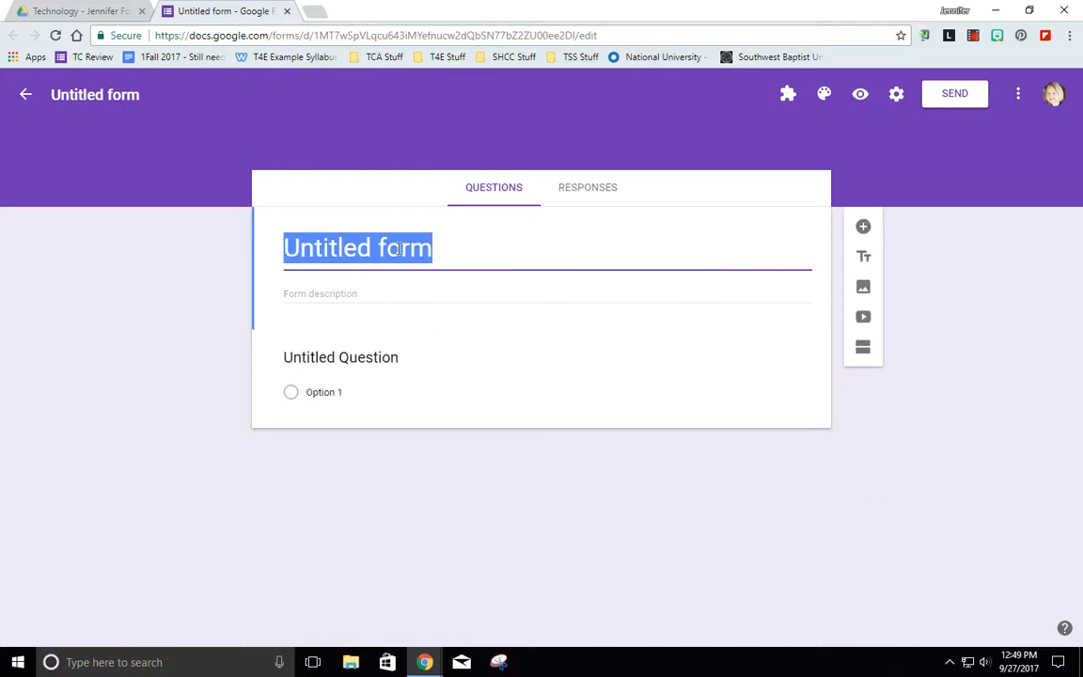
pyautogui.write('S')
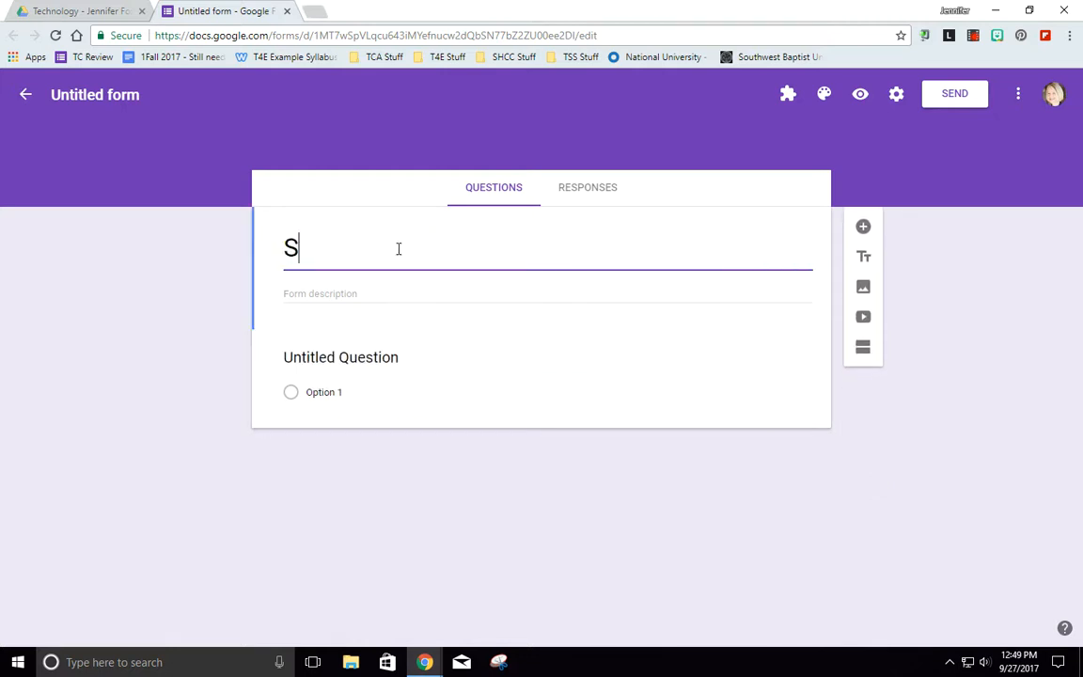
pyautogui.write('tudent Survey -')
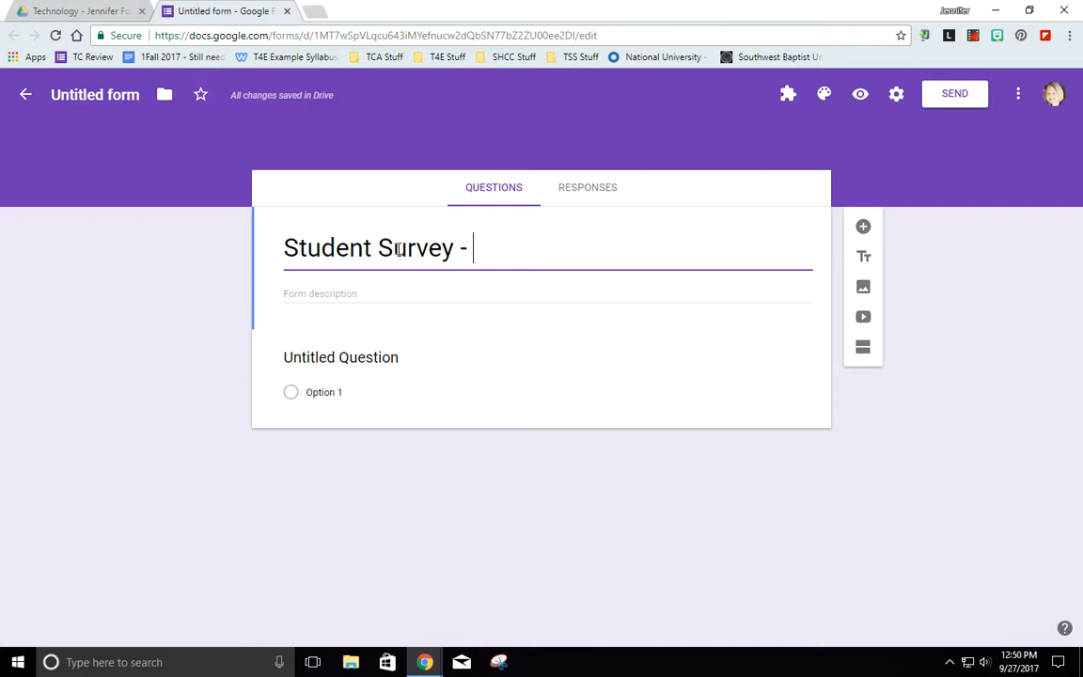
pyautogui.write('Dr. Fox')
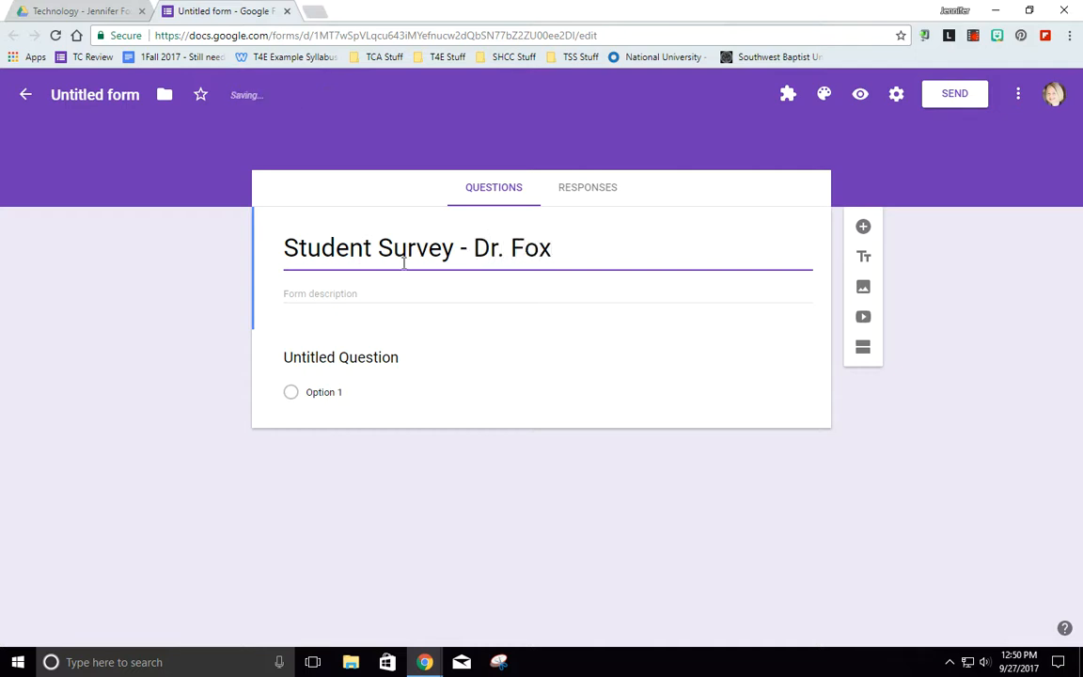
# Enter "Please fill out this survey, so I can get to know you better." as the form description.
pyautogui.click(309, 296)
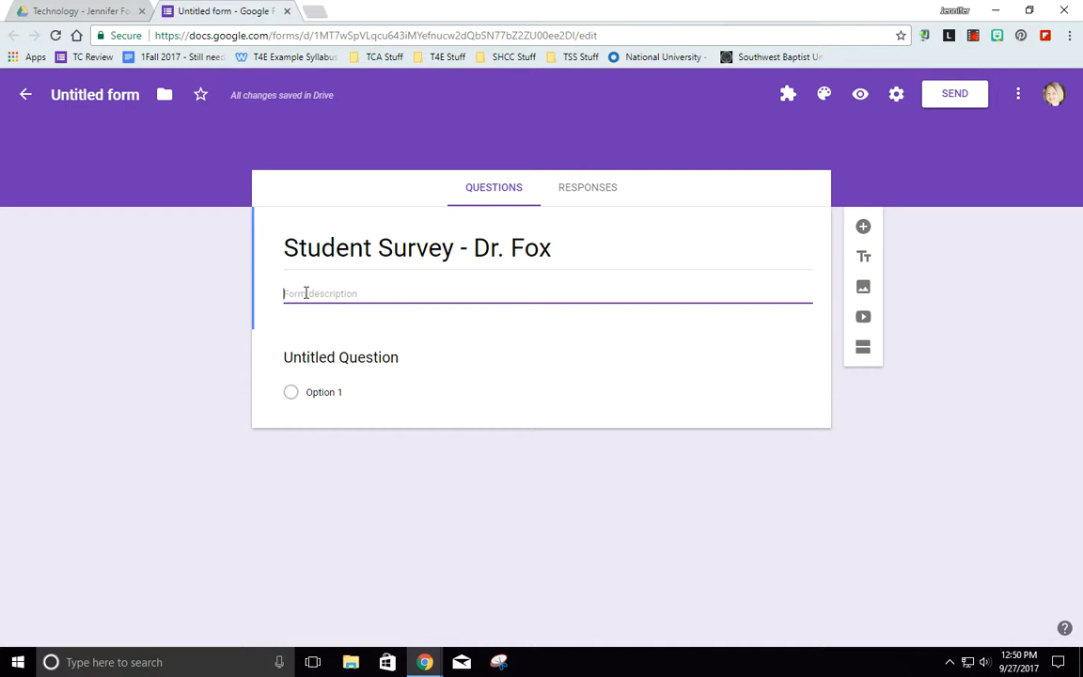
pyautogui.write('Please fill out t')
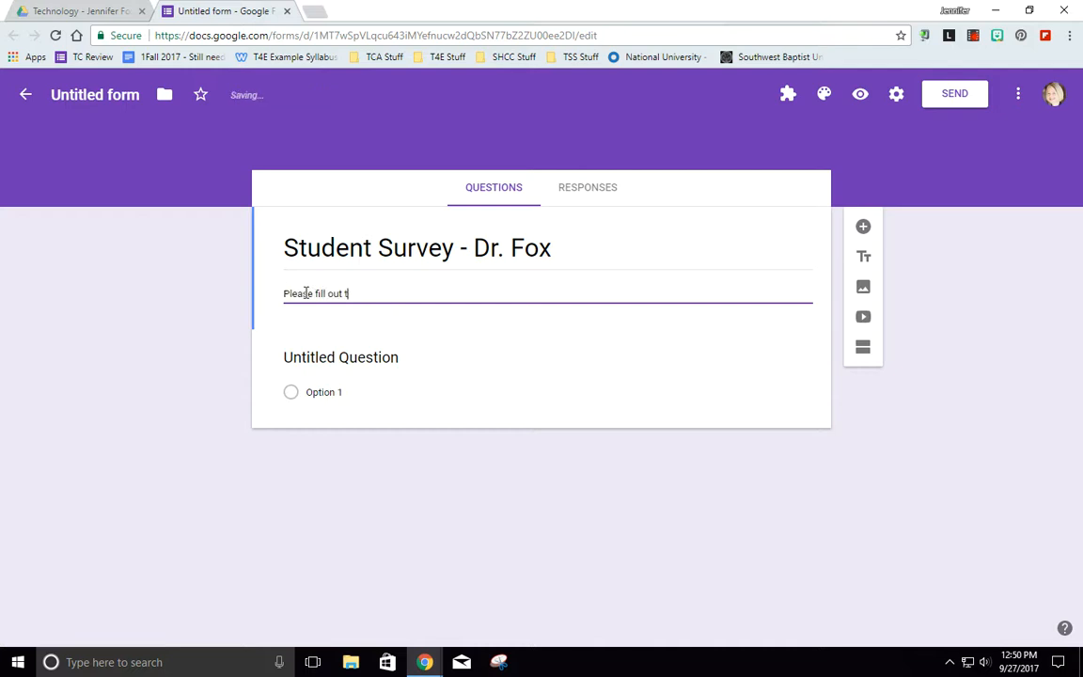
pyautogui.write('his survey, so')
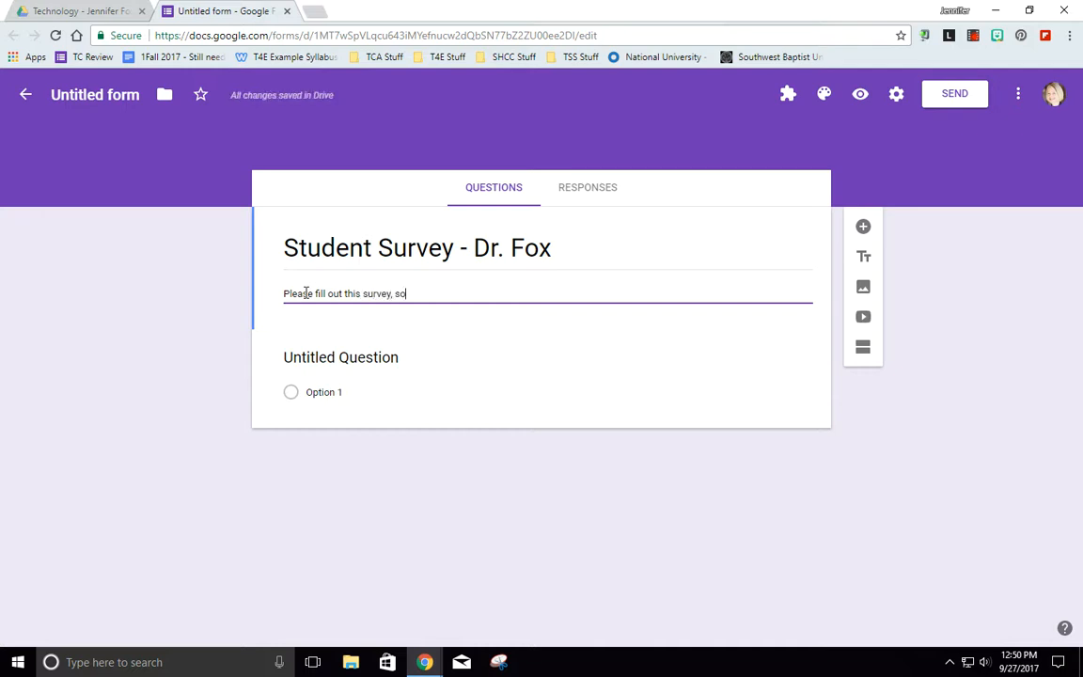
pyautogui.write(' I can get to know you better.')
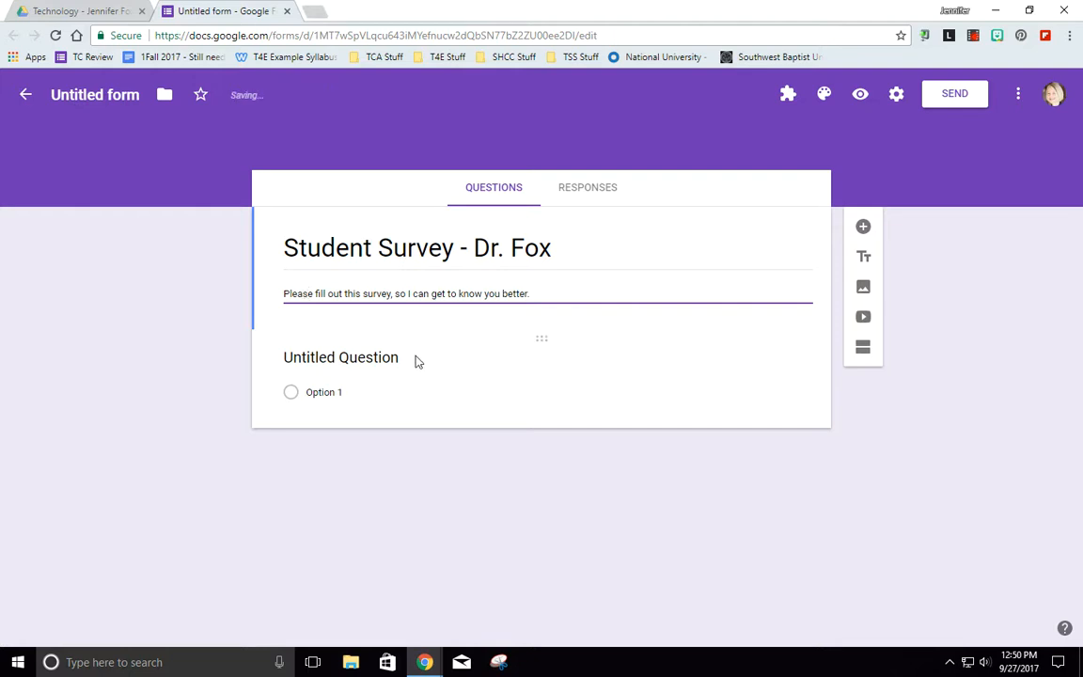
# Enter "Name" as the text of the first question.
pyautogui.click(381, 357)
pyautogui.write('Name')
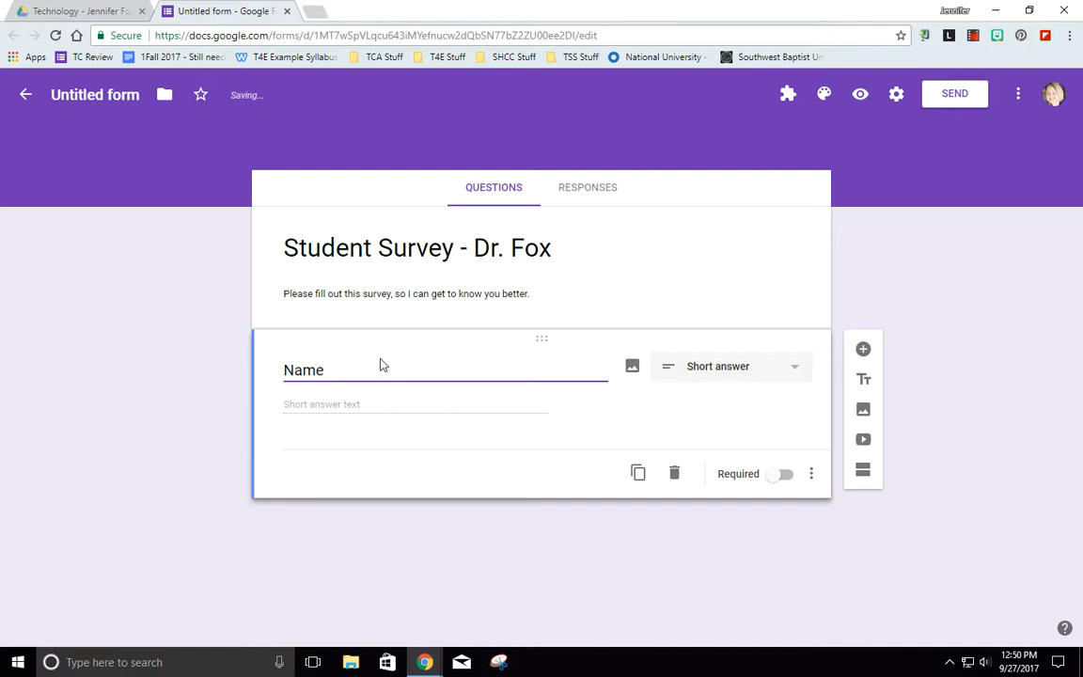
pyautogui.click(383, 247)
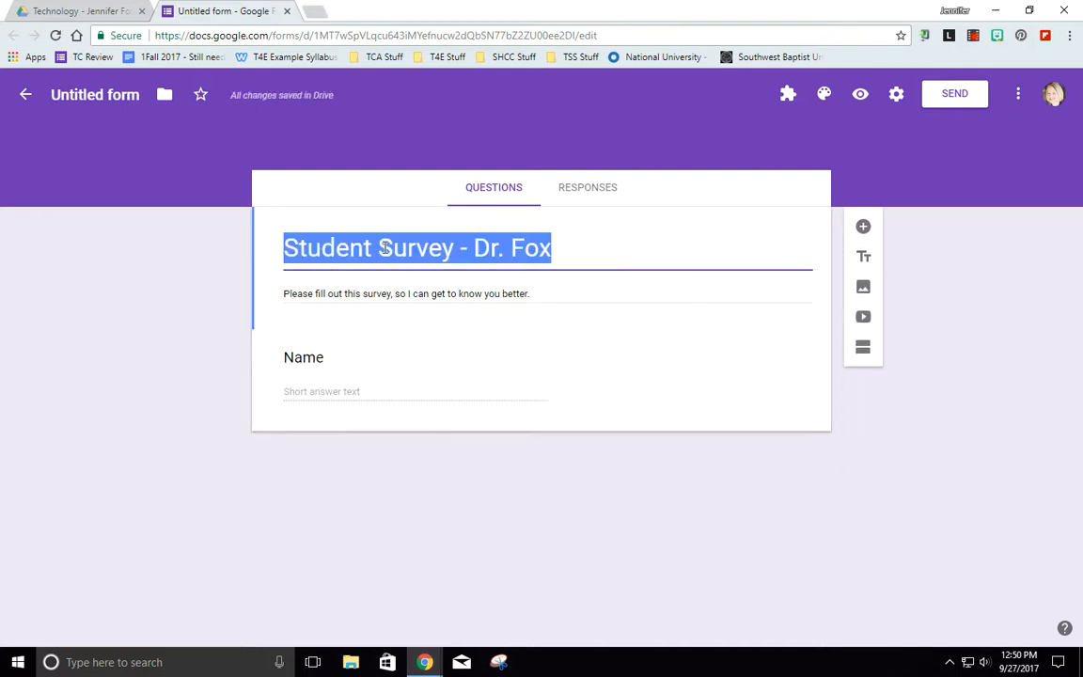
pyautogui.click(322, 362)
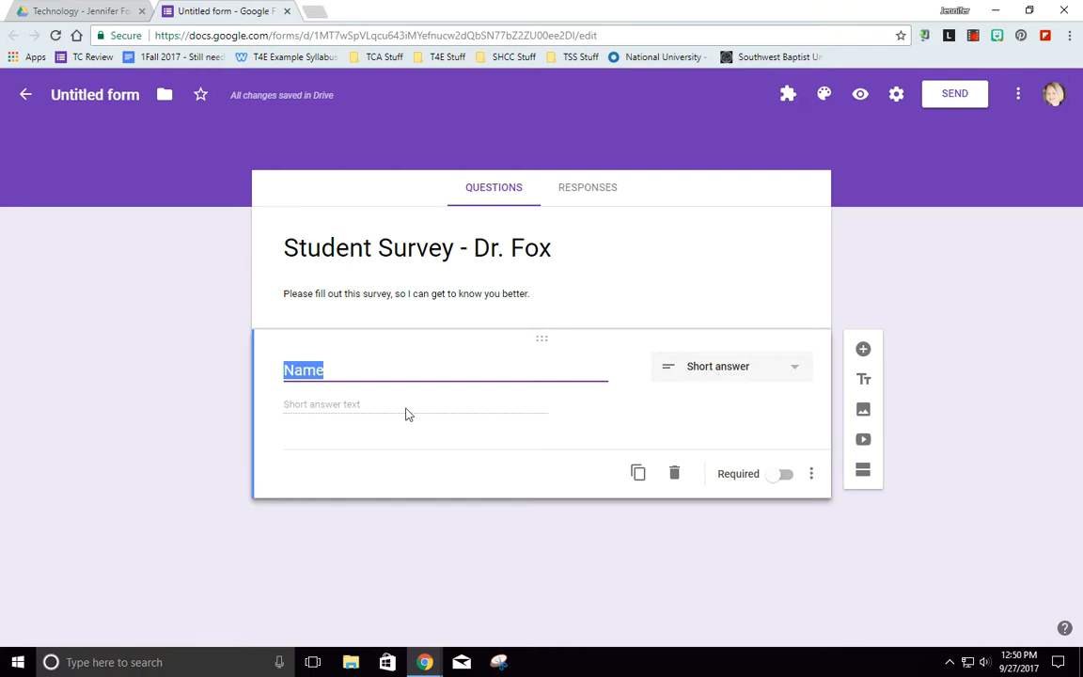
# Switch the Name question's answer type to Paragraph and finally to Multiple choice.
pyautogui.click(707, 368)
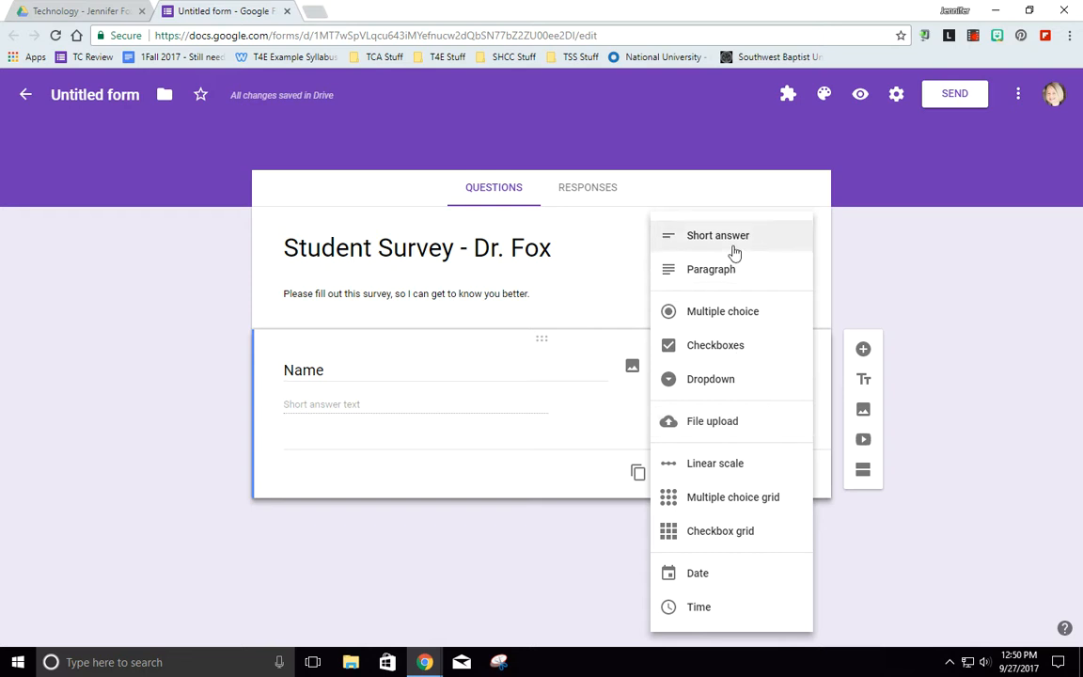
pyautogui.click(706, 275)
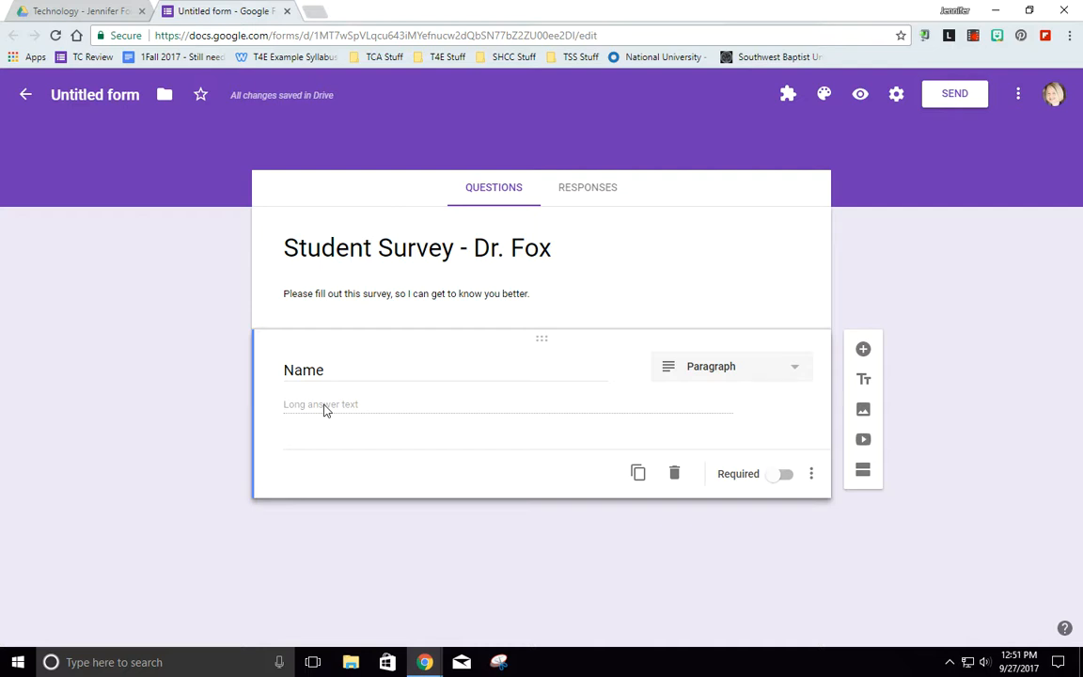
pyautogui.click(717, 374)
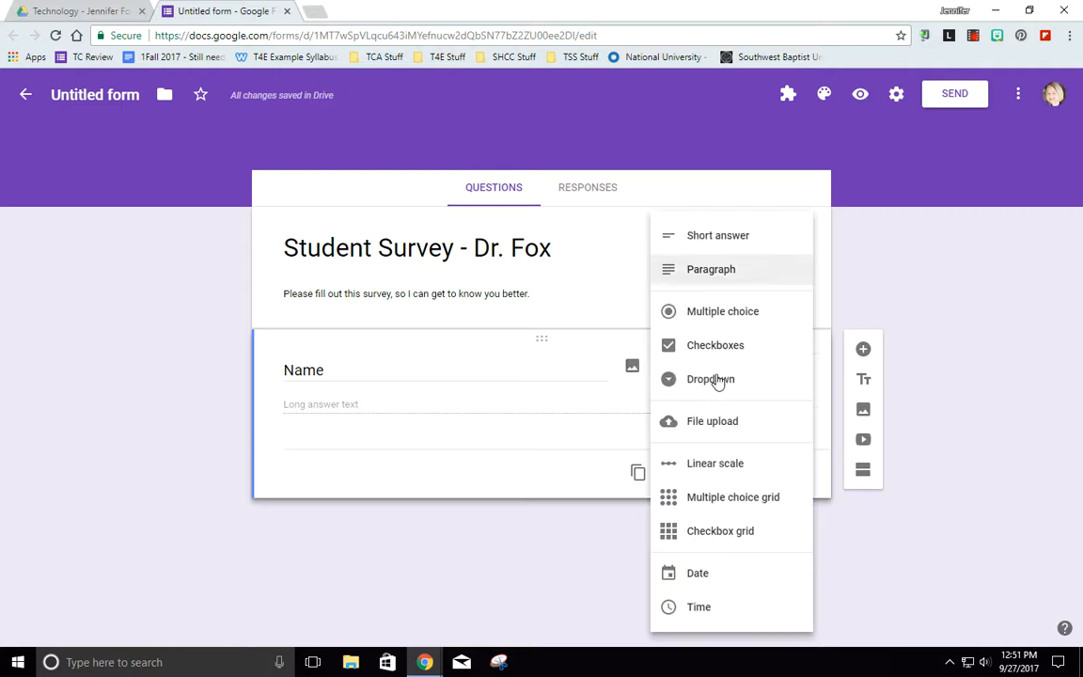
pyautogui.click(718, 317)
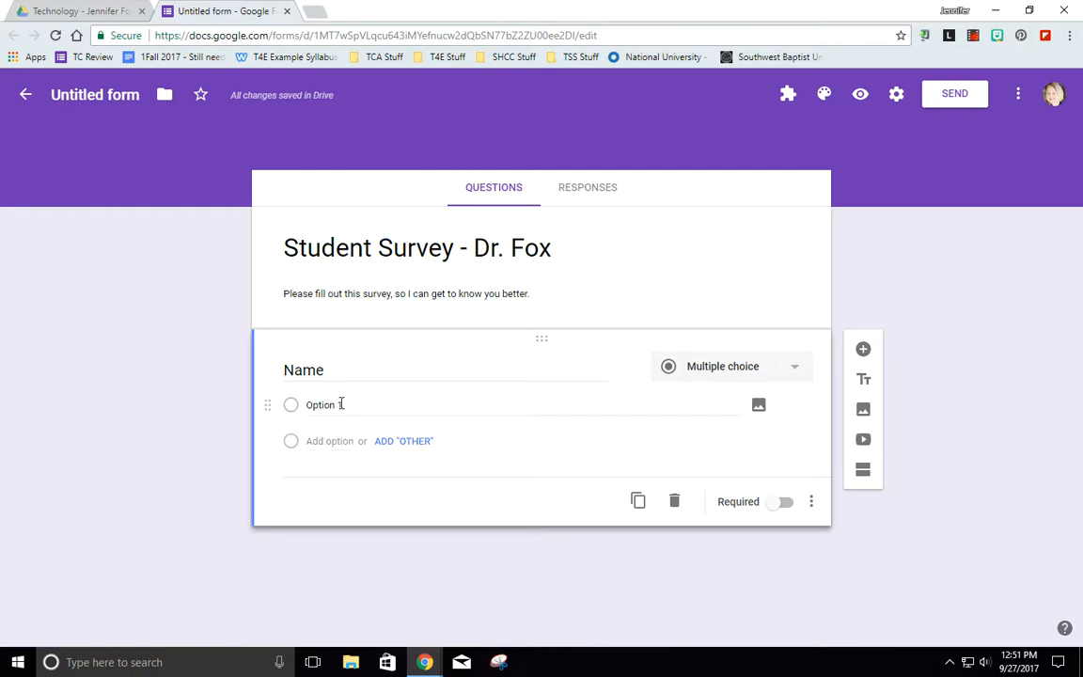
# Give the Name question the choices "This", "That", "Nothing" and Other, and delete the "This" choice.
pyautogui.click(331, 404)
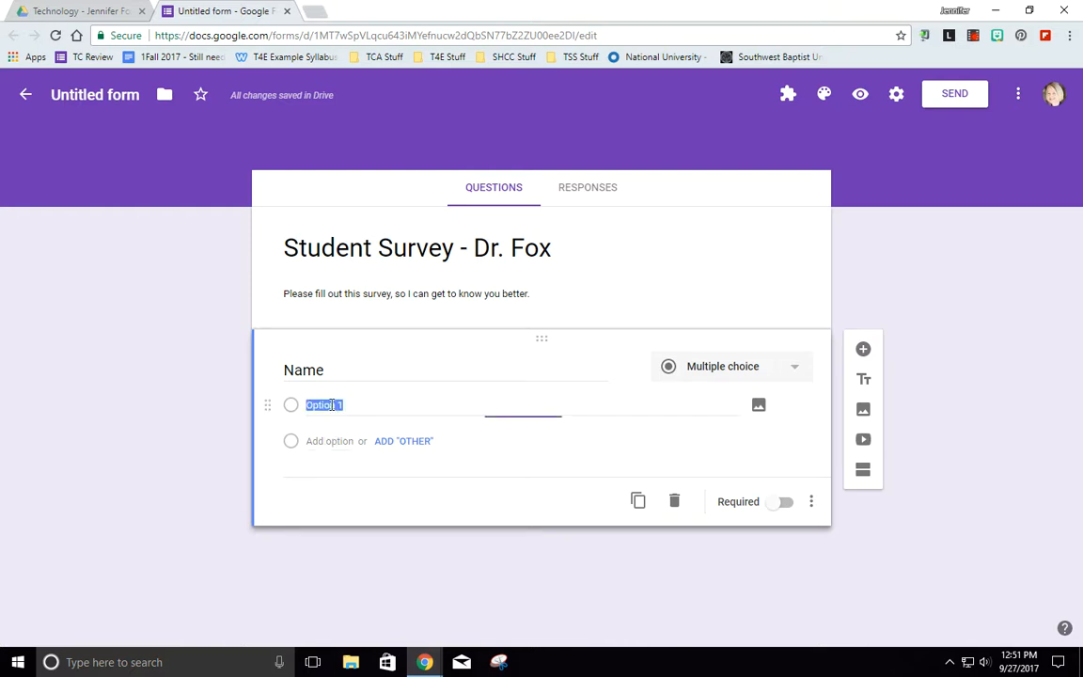
pyautogui.write('This')
pyautogui.click(334, 441)
pyautogui.write('That')
pyautogui.click(331, 477)
pyautogui.write('Nothing')
pyautogui.click(420, 513)
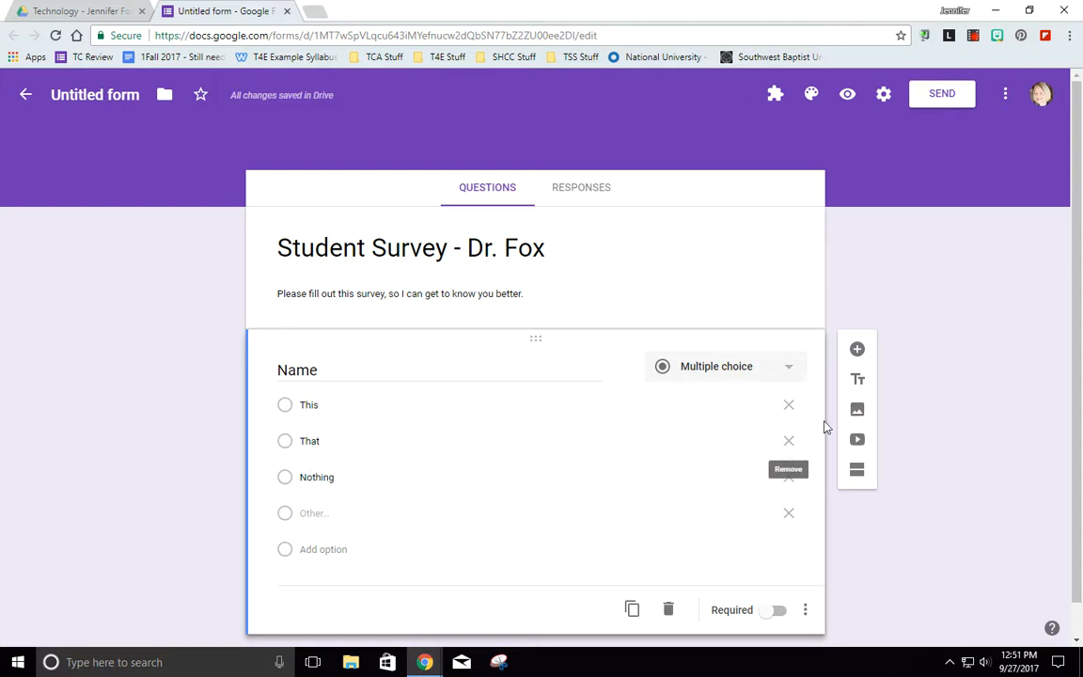
pyautogui.click(788, 406)
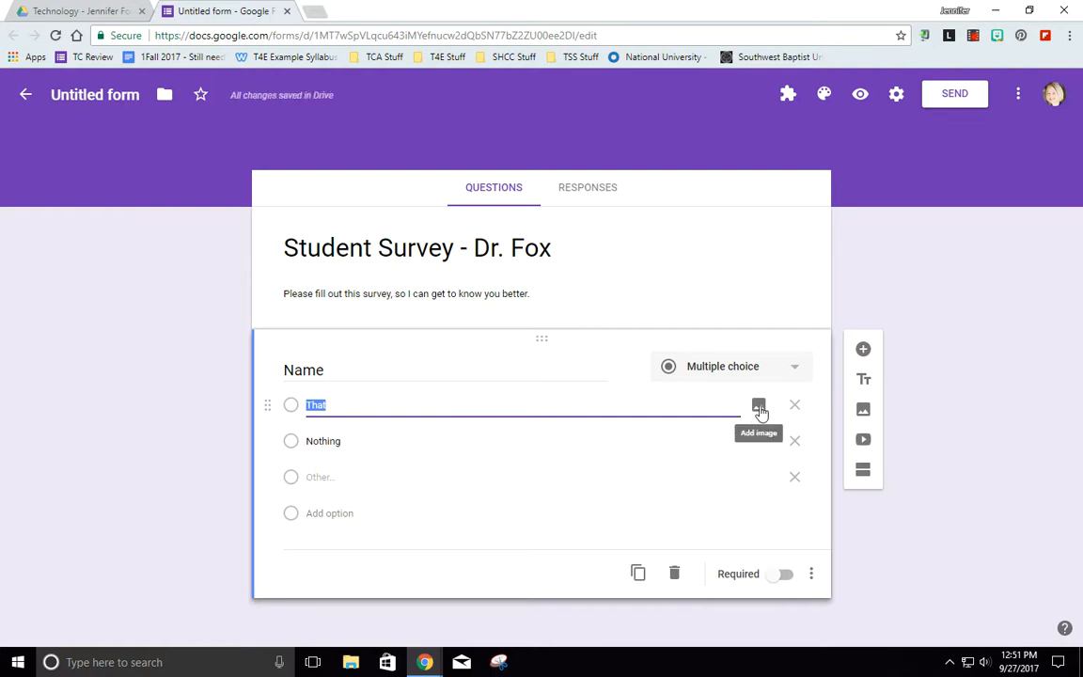
# Add the dark keyboard picture from an image search for "technology" to the "That" choice, and remove it again.
pyautogui.click(759, 407)
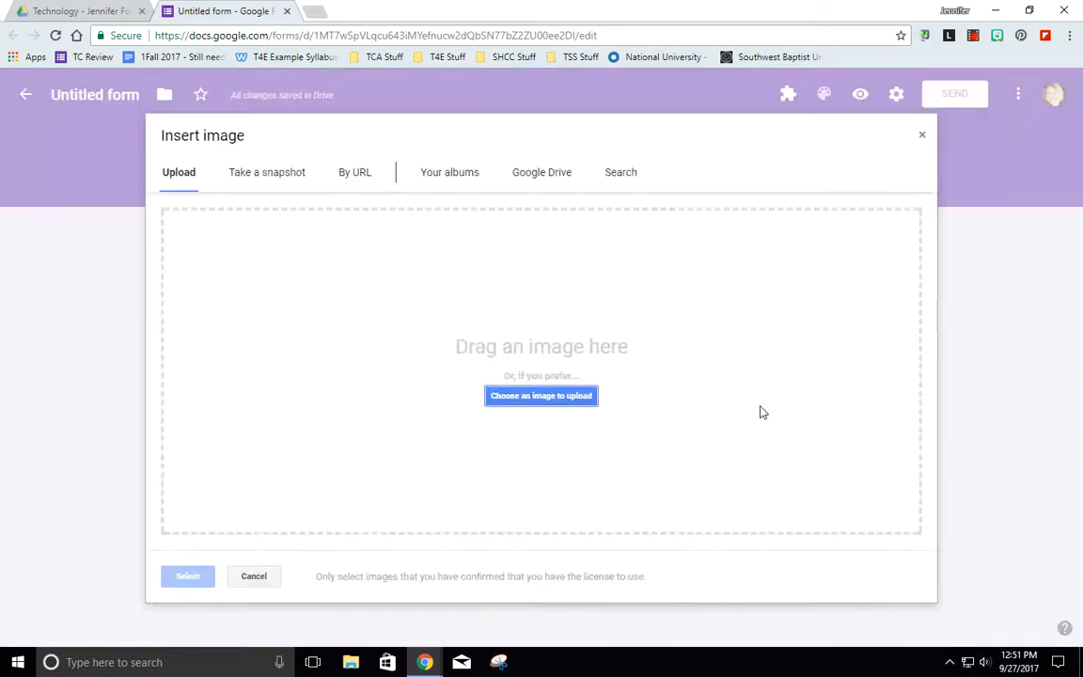
pyautogui.click(618, 171)
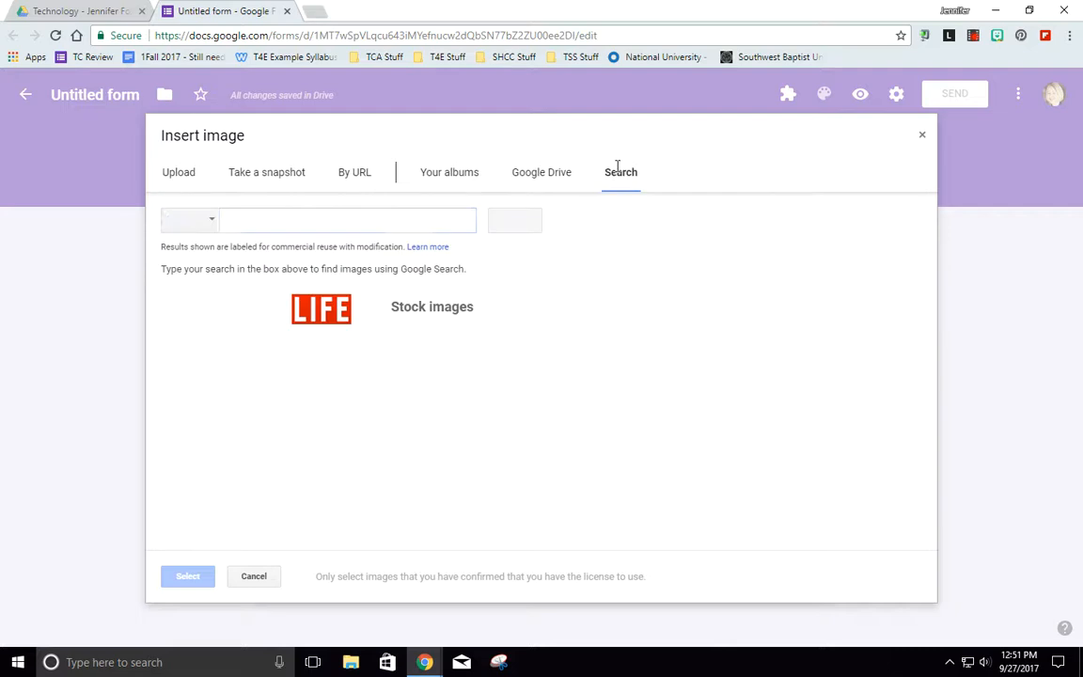
pyautogui.write('technology')
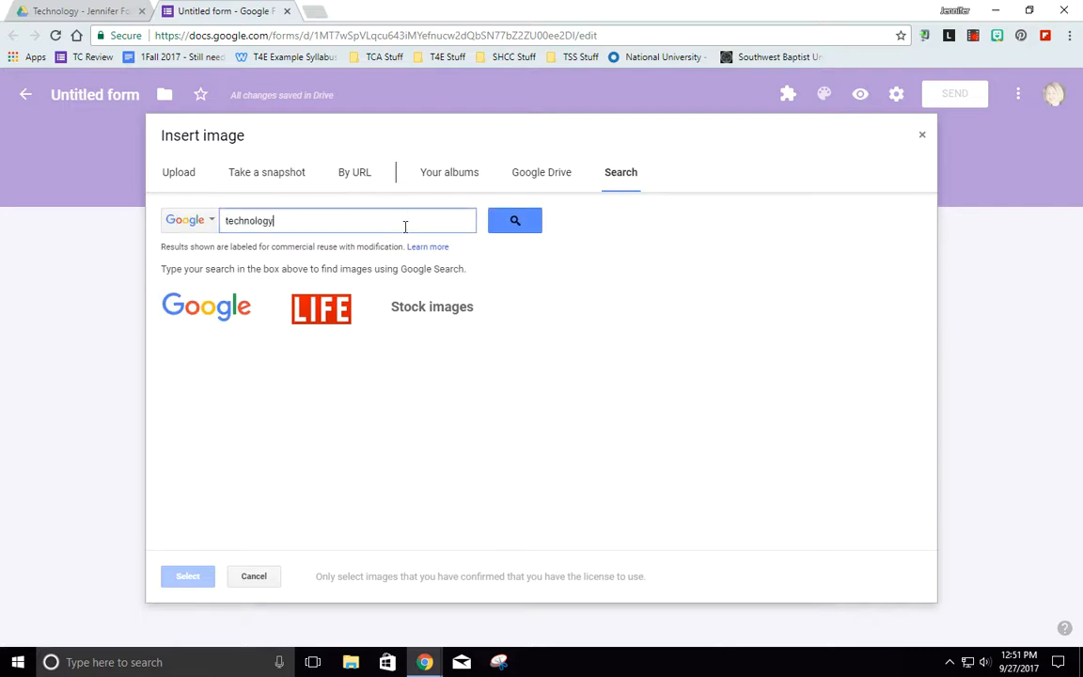
pyautogui.press('Return')
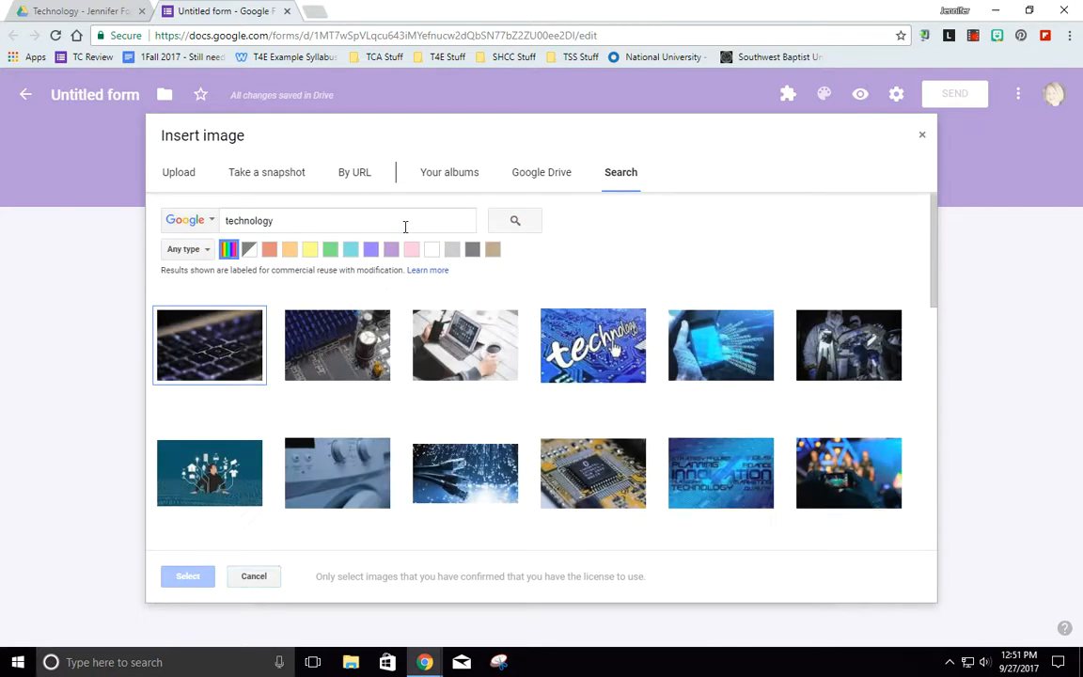
pyautogui.doubleClick(241, 353)
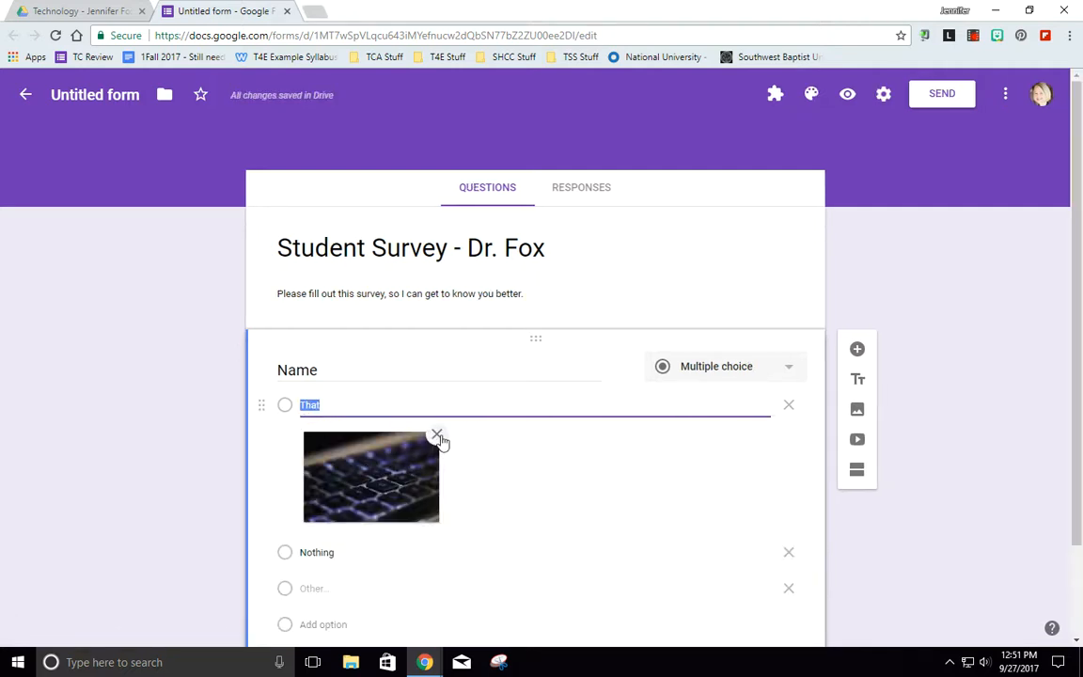
pyautogui.click(437, 436)
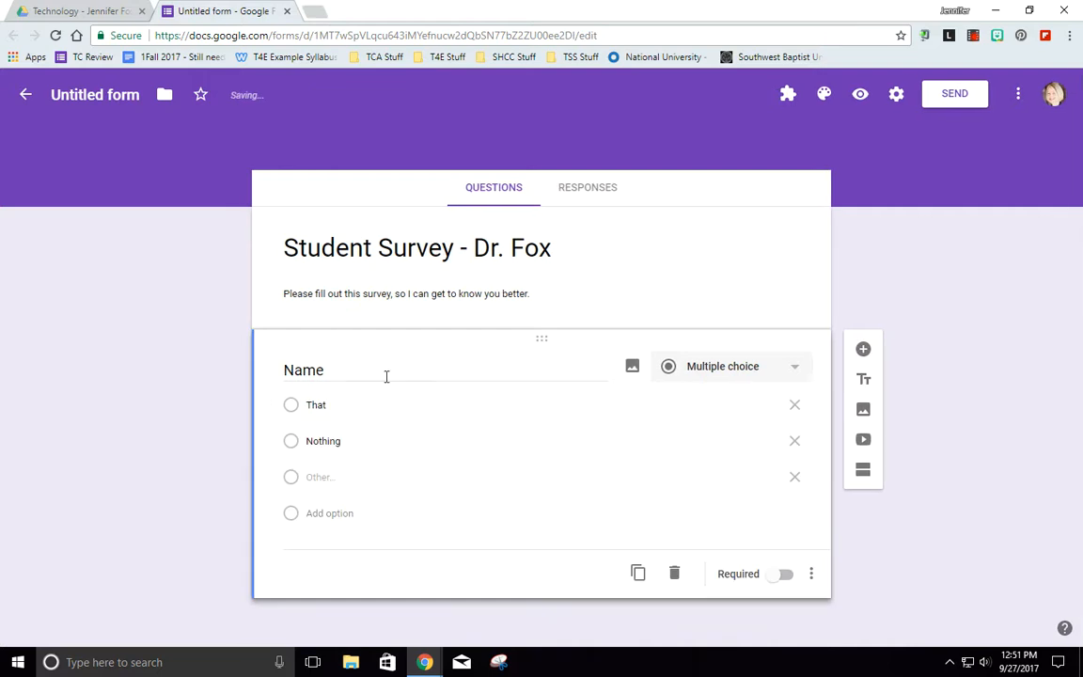
# Search for "technology" images and insert the blue circuit-board picture with the word technology into the Name question.
pyautogui.click(631, 368)
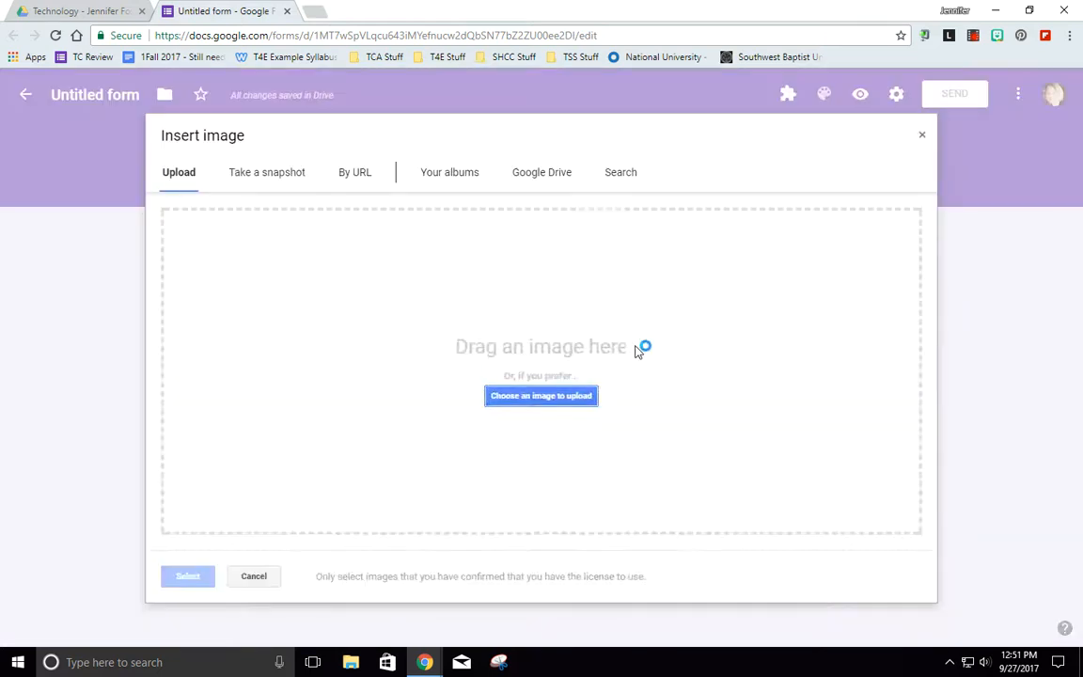
pyautogui.click(621, 173)
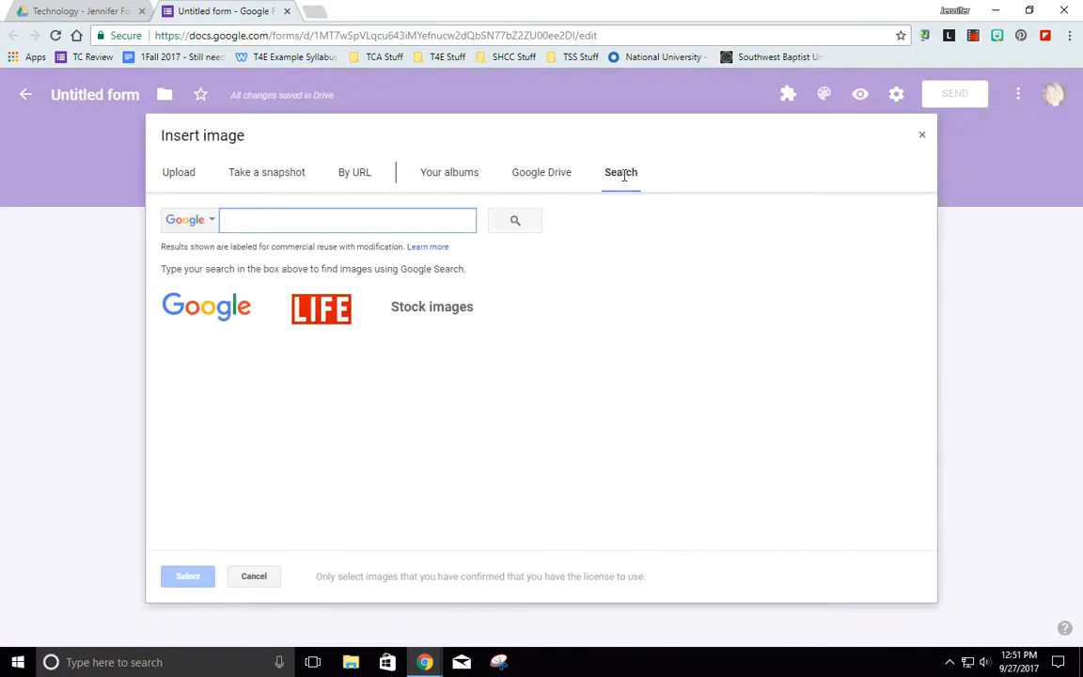
pyautogui.write('technology')
pyautogui.press('Return')
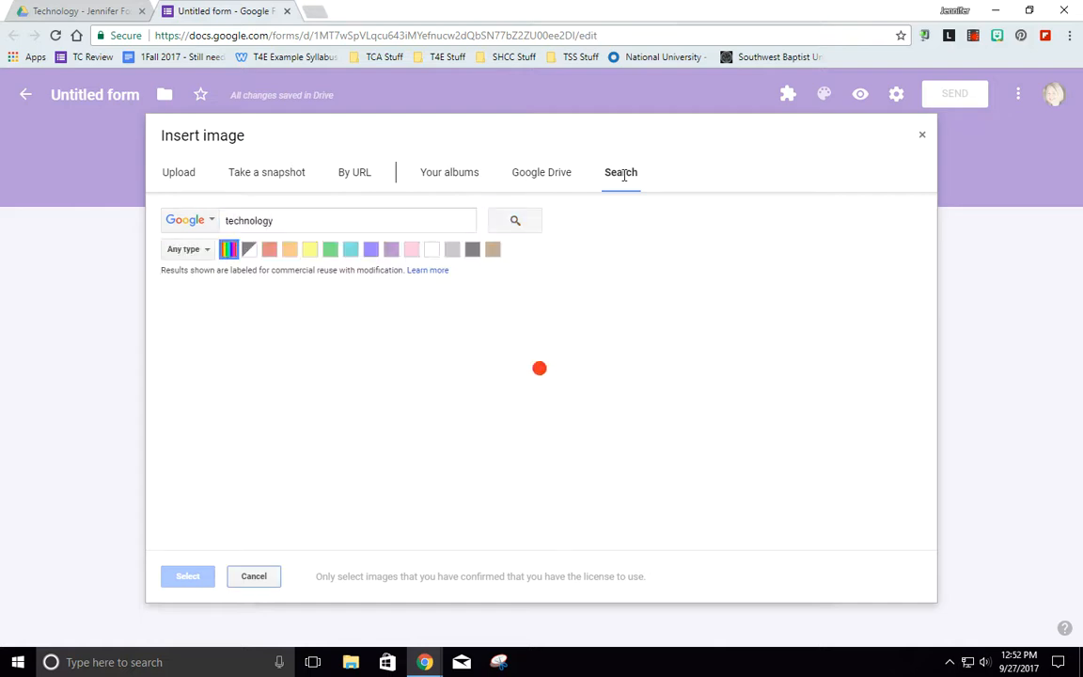
pyautogui.click(598, 347)
pyautogui.click(599, 344)
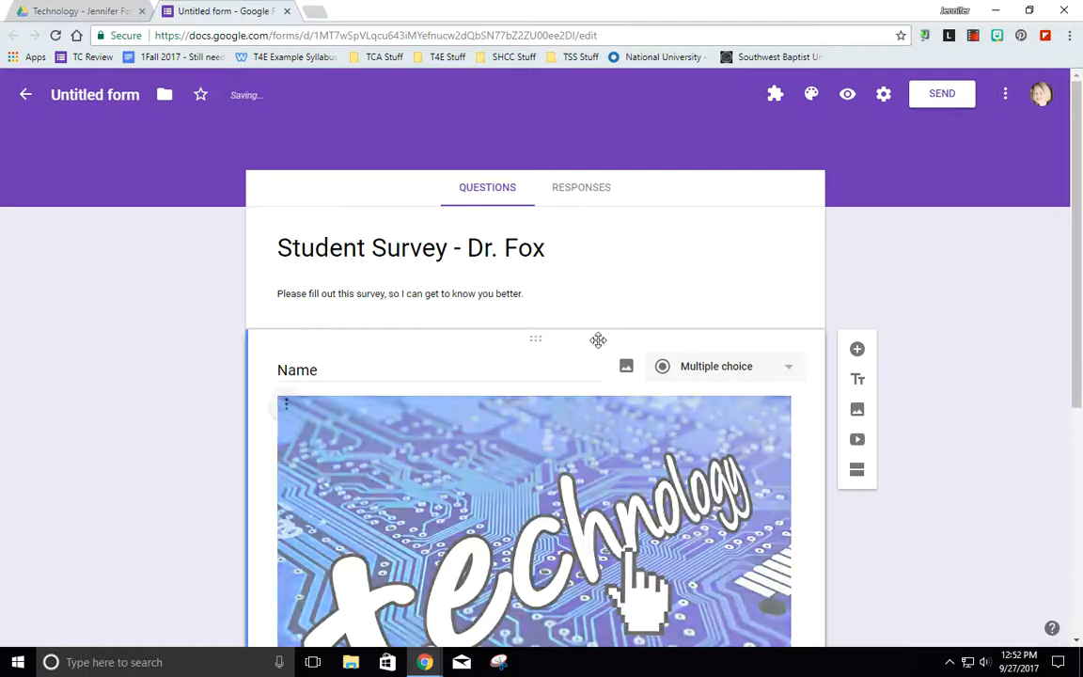
# Shrink the Name question's technology image to less than half its inserted width, keeping its proportions.
pyautogui.scroll(-3, 756, 565)
pyautogui.moveTo(791, 459); pyautogui.dragTo(433, 258)
pyautogui.scroll(2, 414, 329)
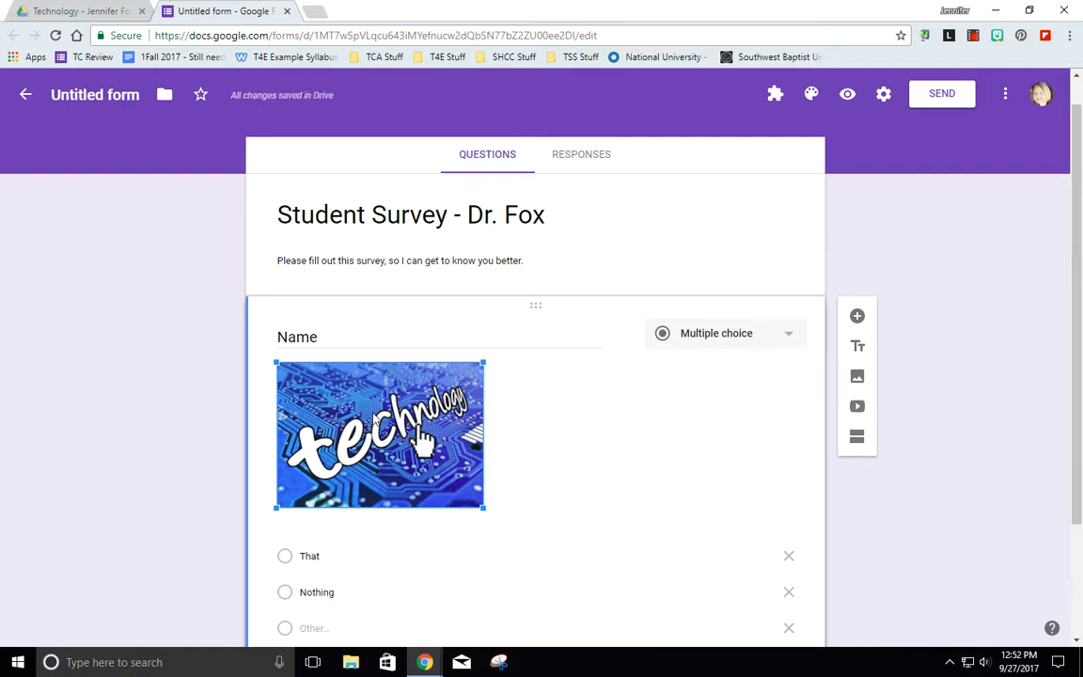
pyautogui.click(560, 420)
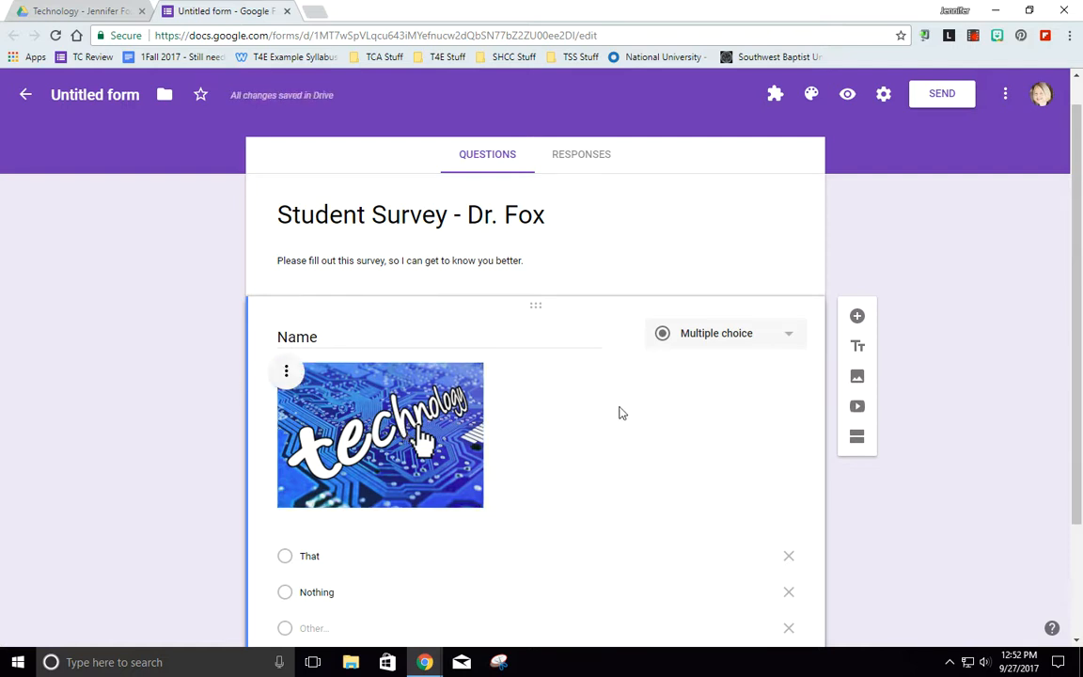
# Center-align the technology image in the Name question, and remove it from the question.
pyautogui.click(286, 372)
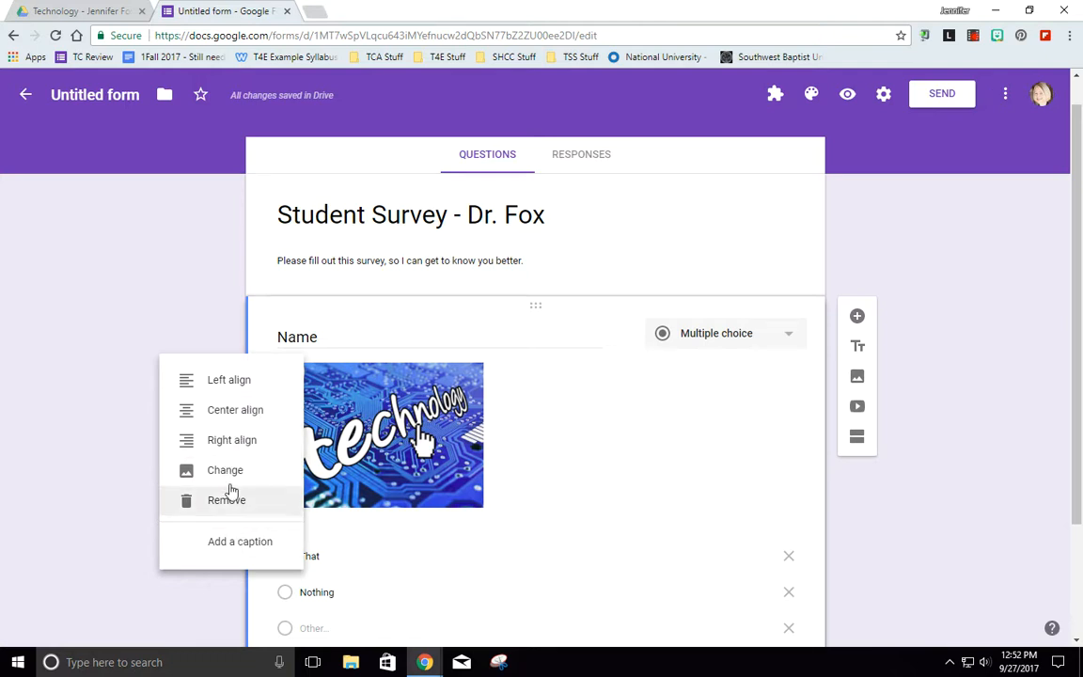
pyautogui.click(235, 411)
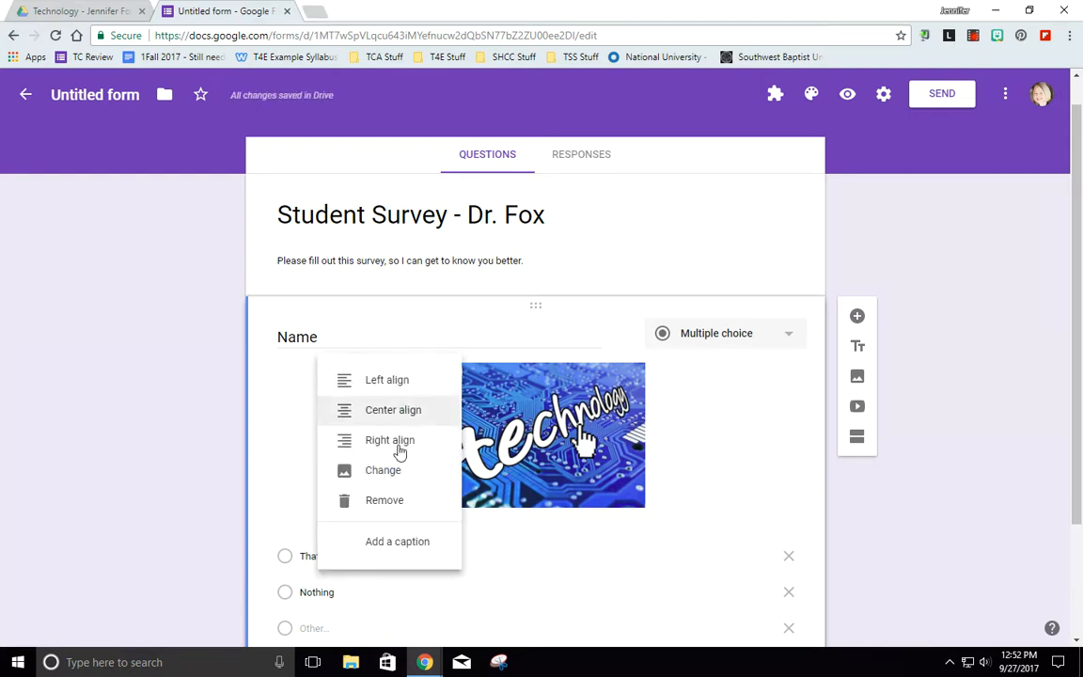
pyautogui.click(394, 500)
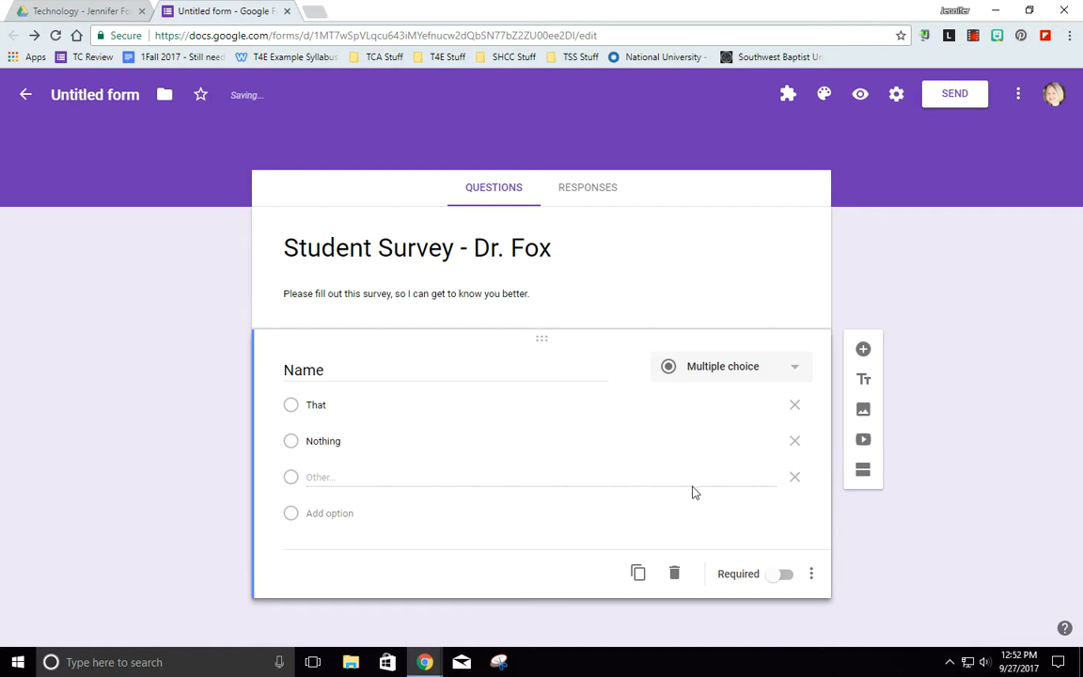
# Change the Name question's answer type to Checkboxes, and switch it to Dropdown.
pyautogui.click(698, 365)
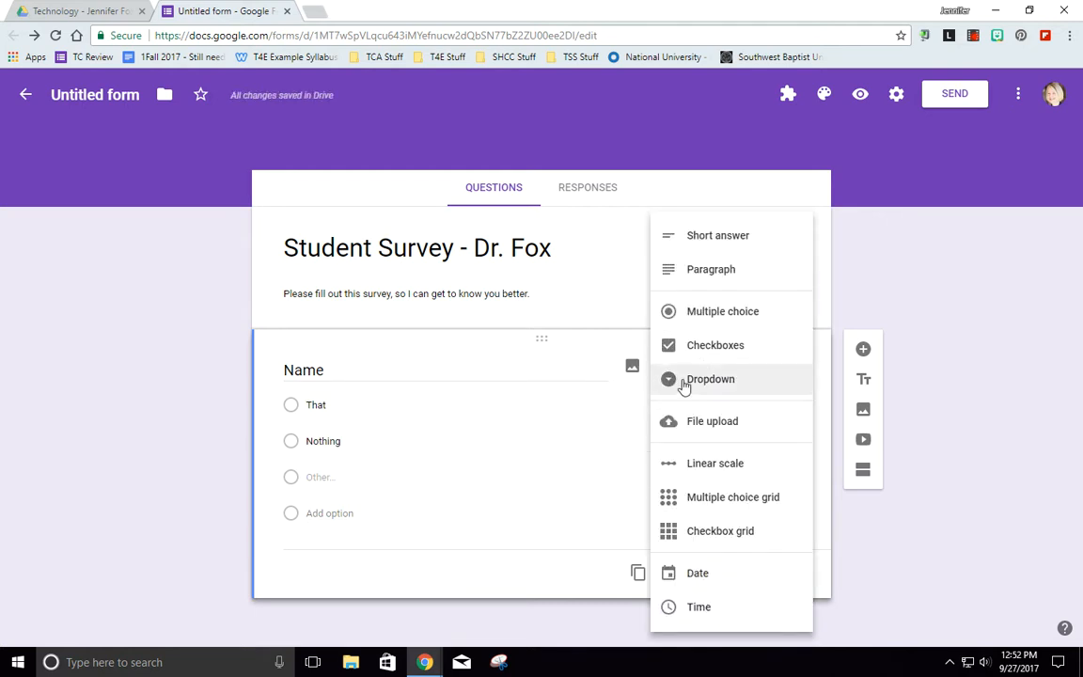
pyautogui.click(699, 356)
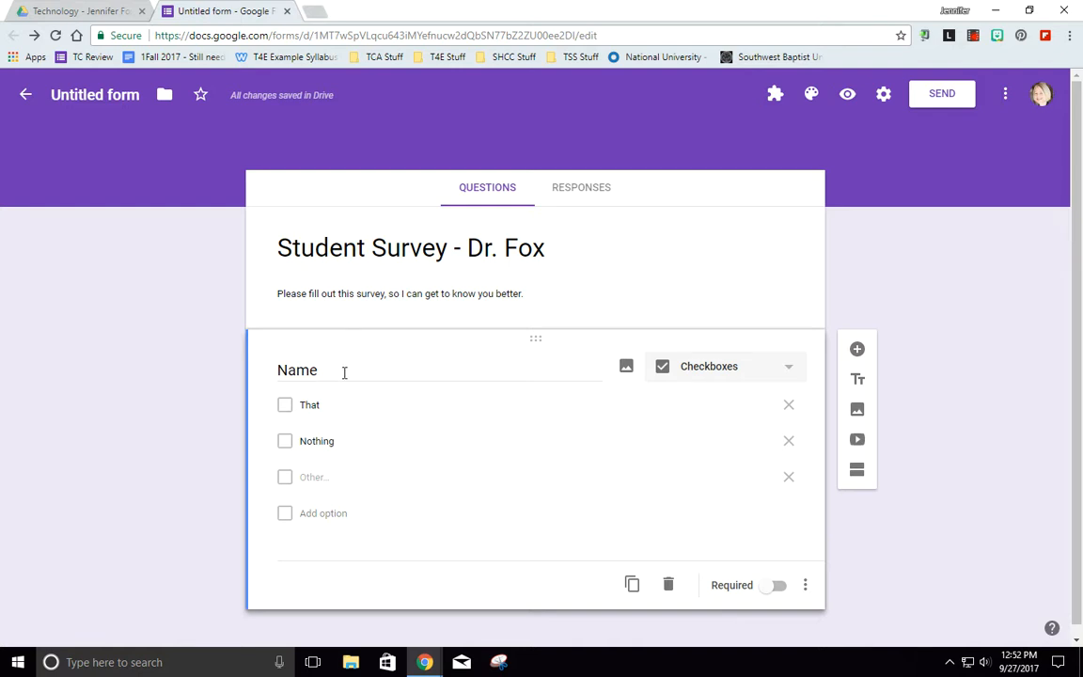
pyautogui.click(717, 377)
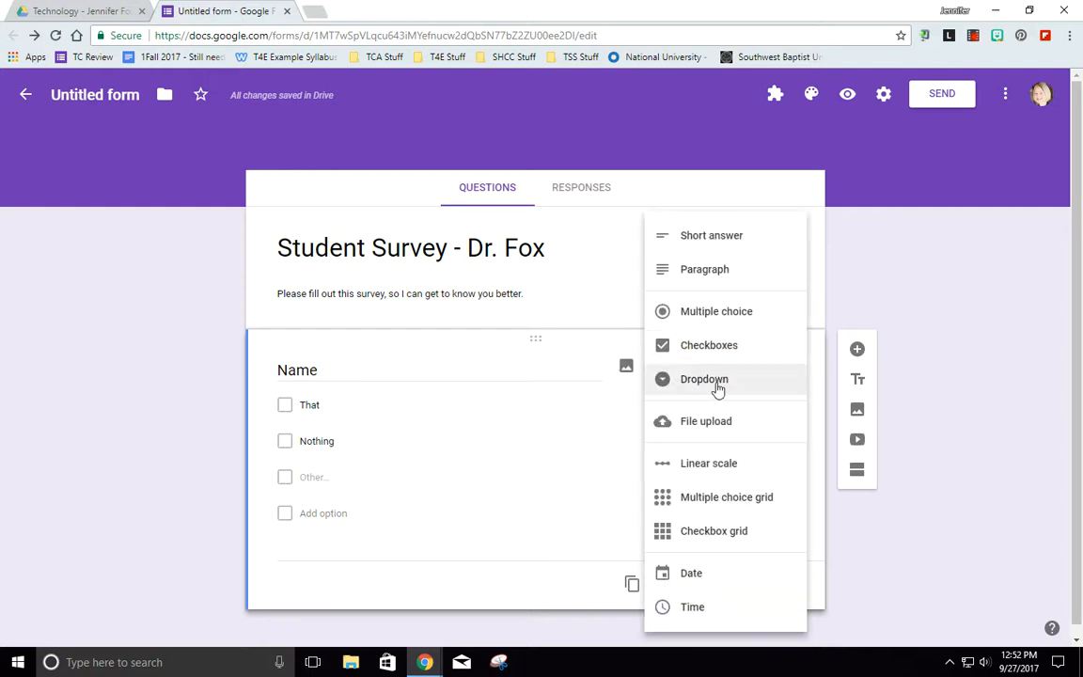
pyautogui.click(718, 383)
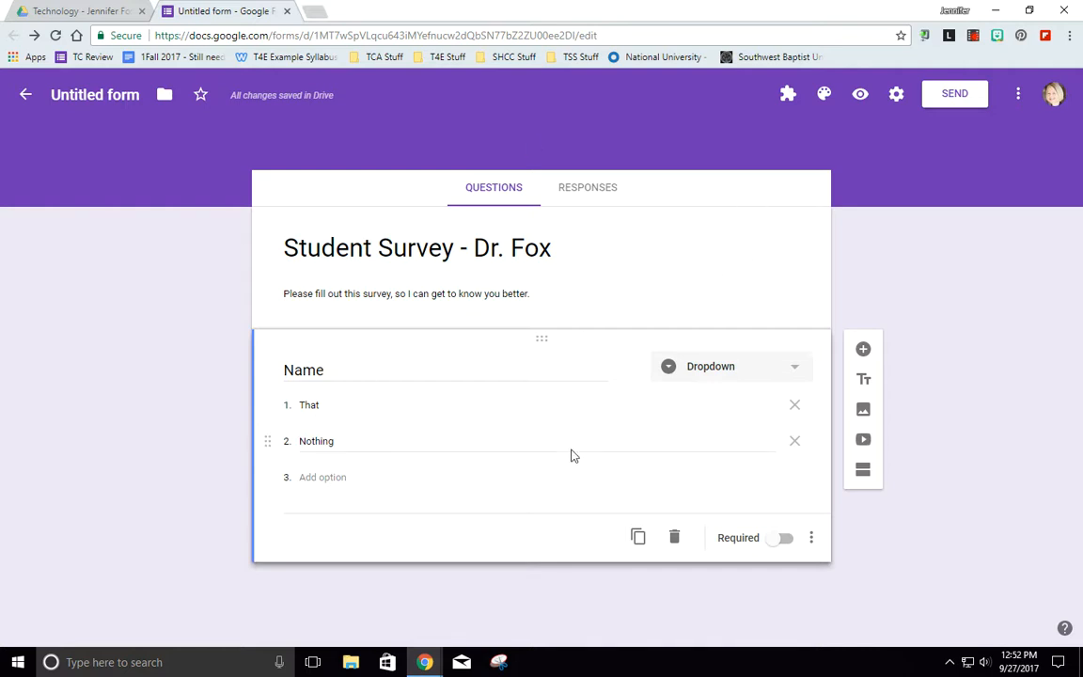
# Preview the form, try the Name dropdown by choosing "Nothing", and leave the preview without submitting.
pyautogui.click(860, 97)
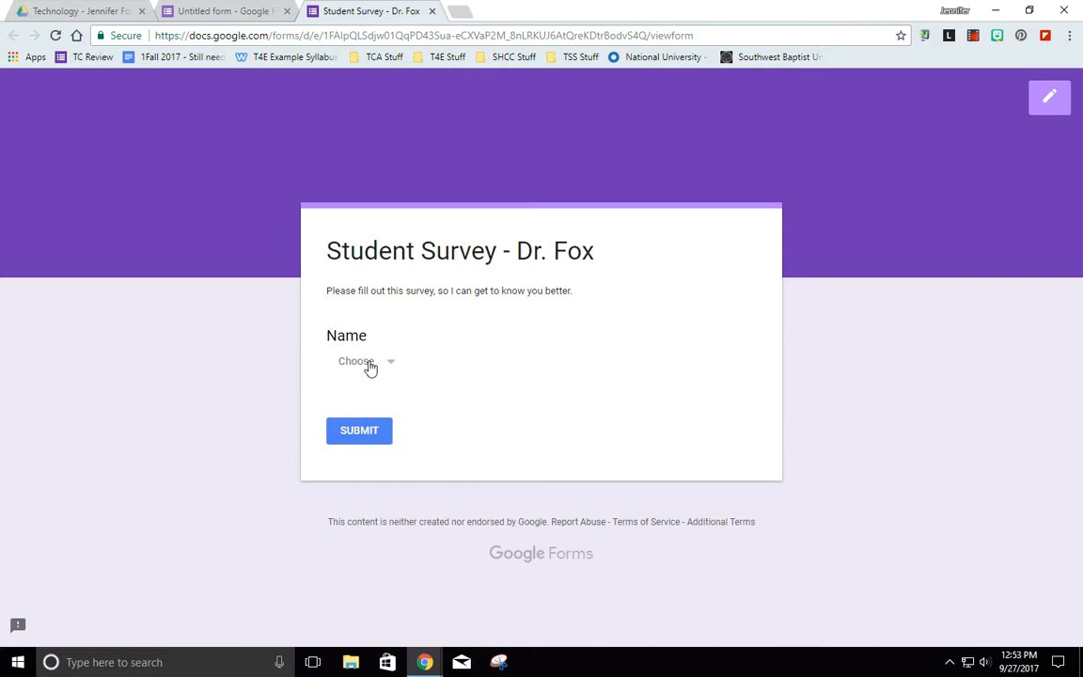
pyautogui.click(369, 365)
pyautogui.click(370, 445)
pyautogui.click(432, 13)
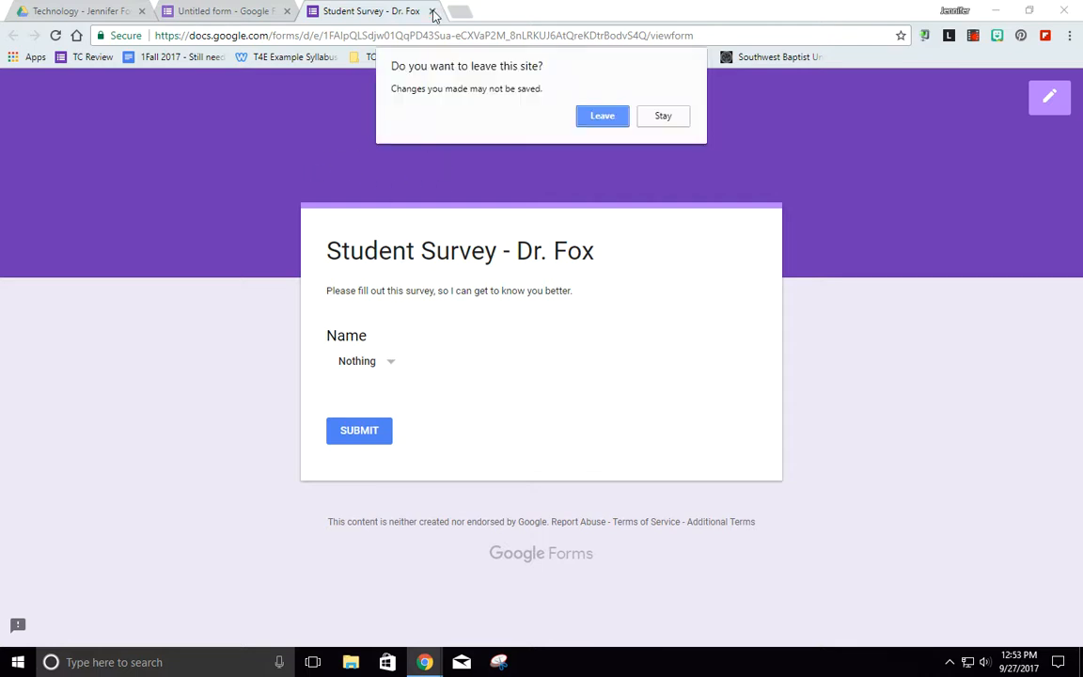
pyautogui.click(606, 119)
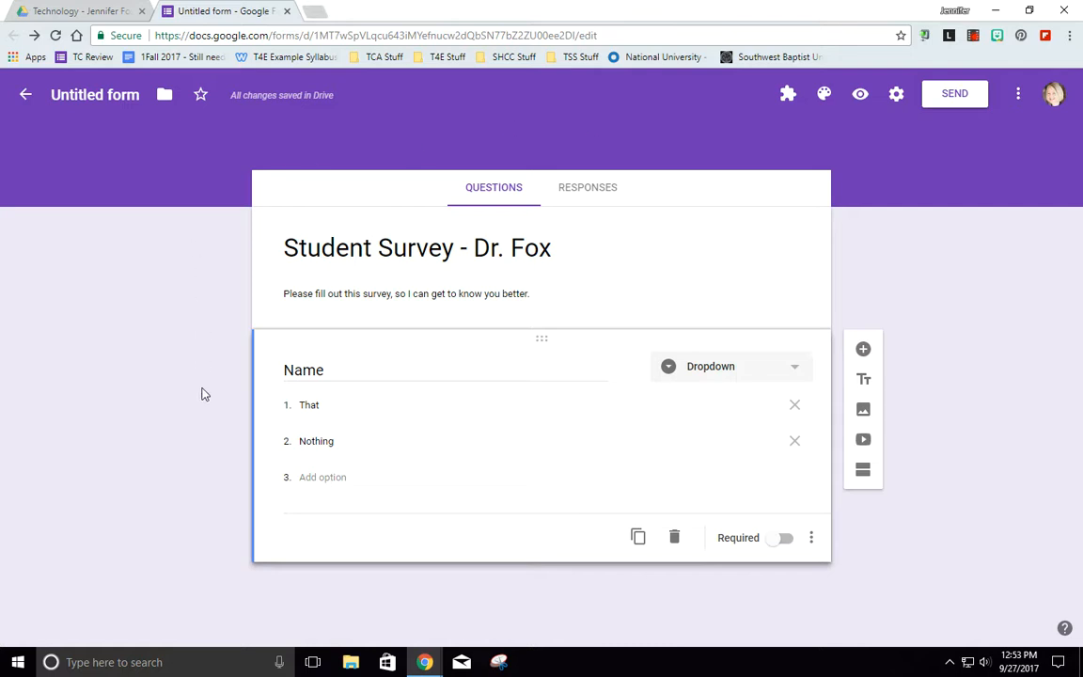
# Try the Linear scale, Multiple choice grid and Checkbox grid answer types on the Name question.
pyautogui.click(700, 380)
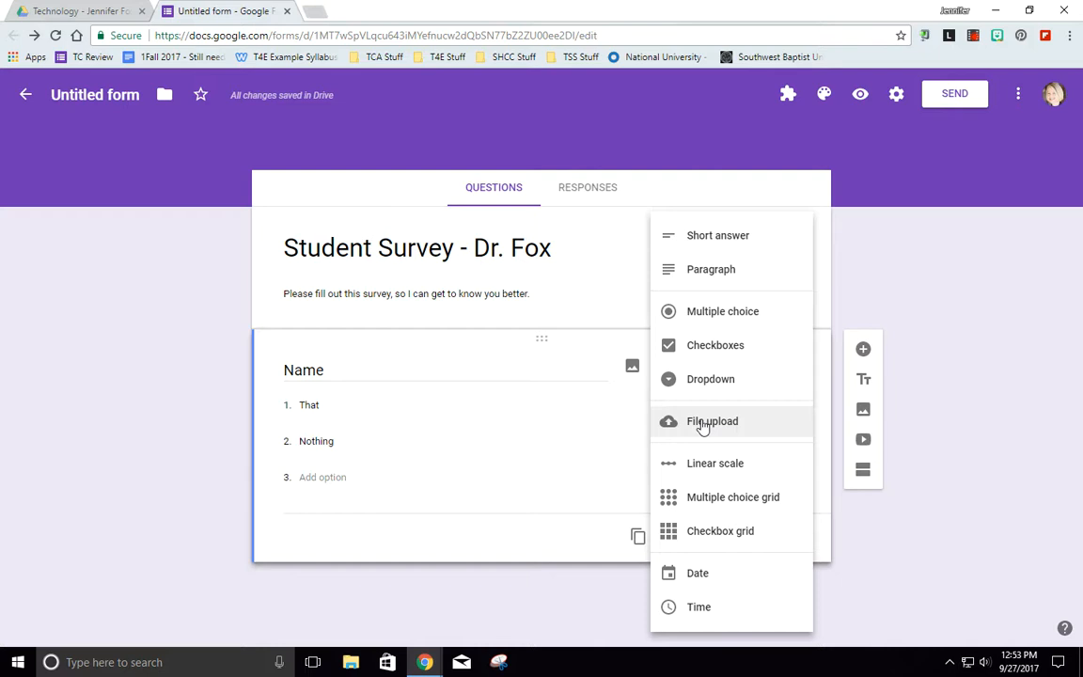
pyautogui.click(697, 470)
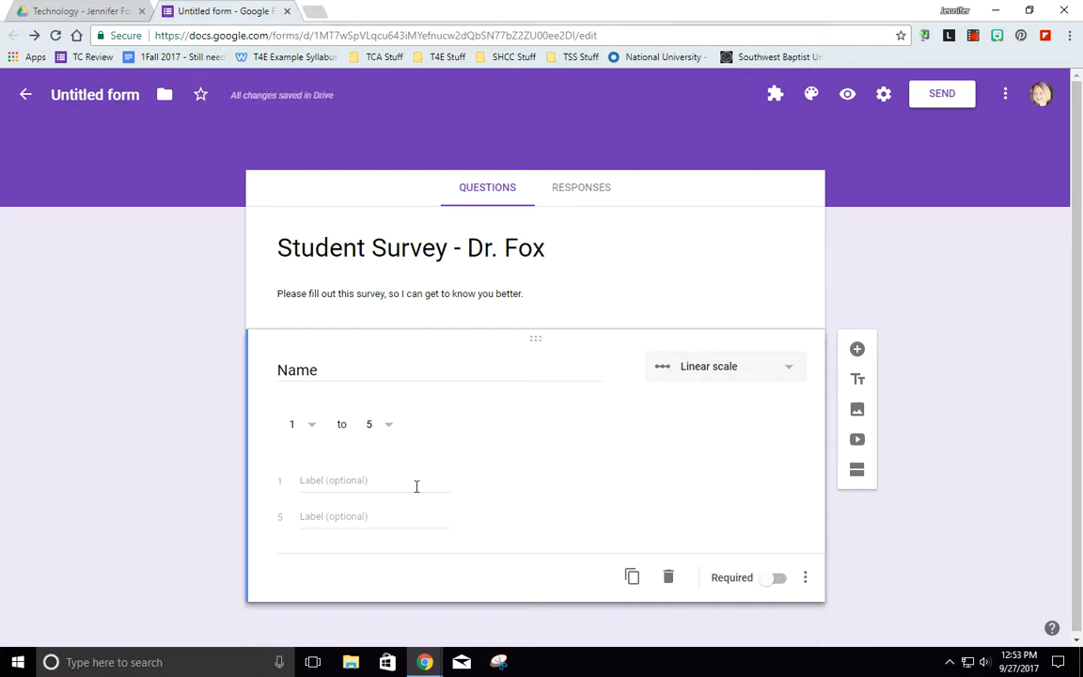
pyautogui.click(738, 376)
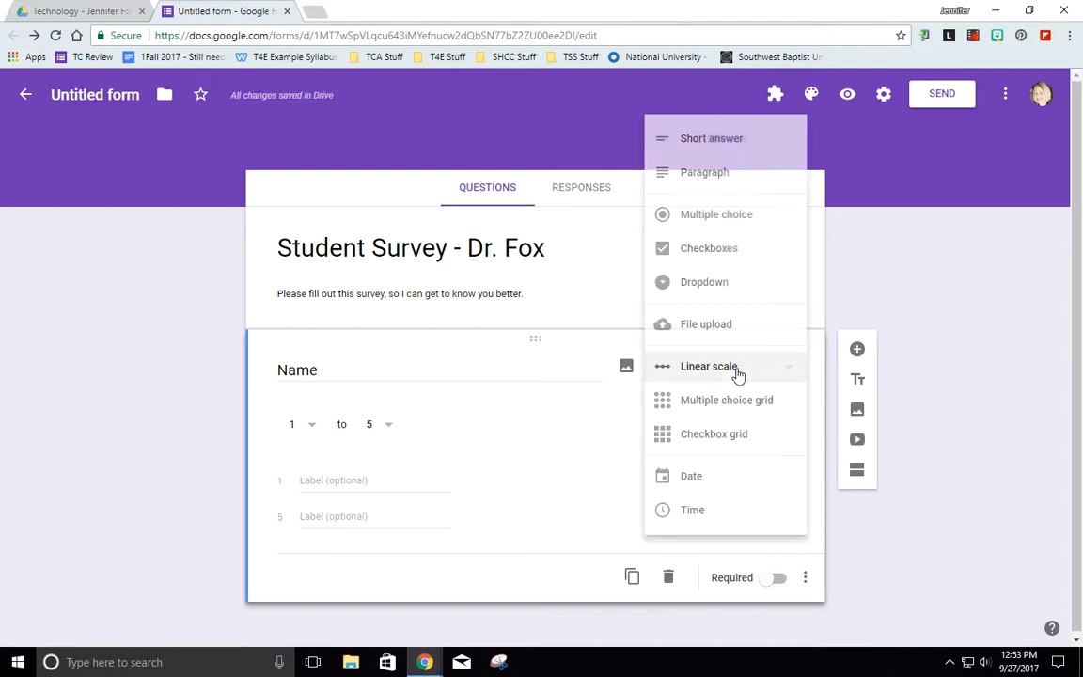
pyautogui.click(737, 402)
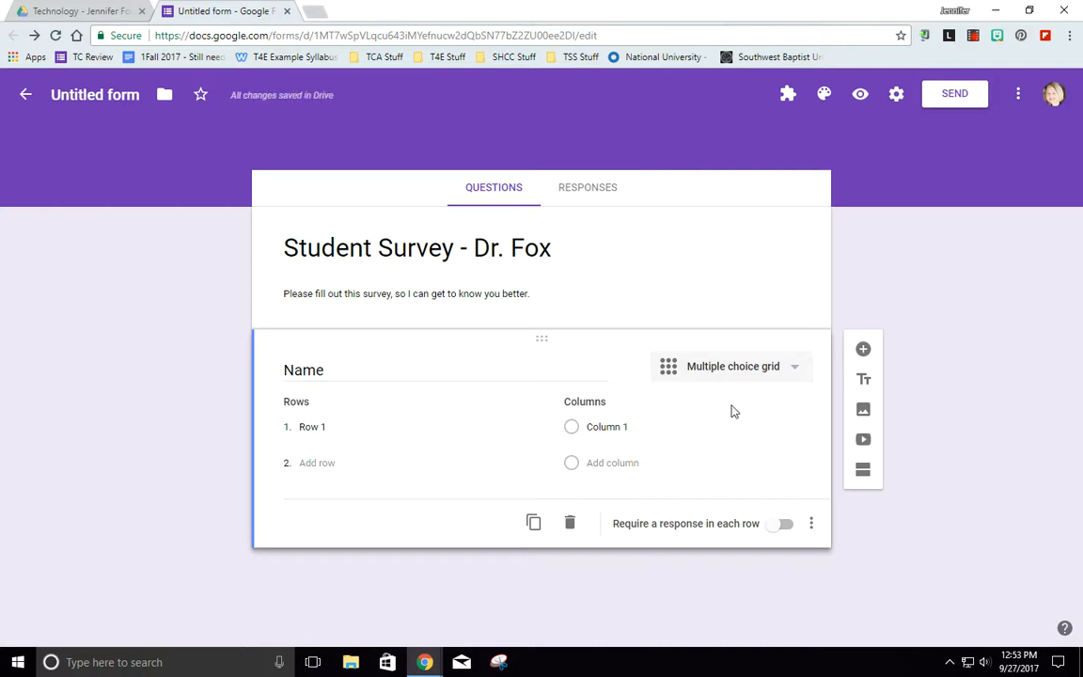
pyautogui.click(737, 368)
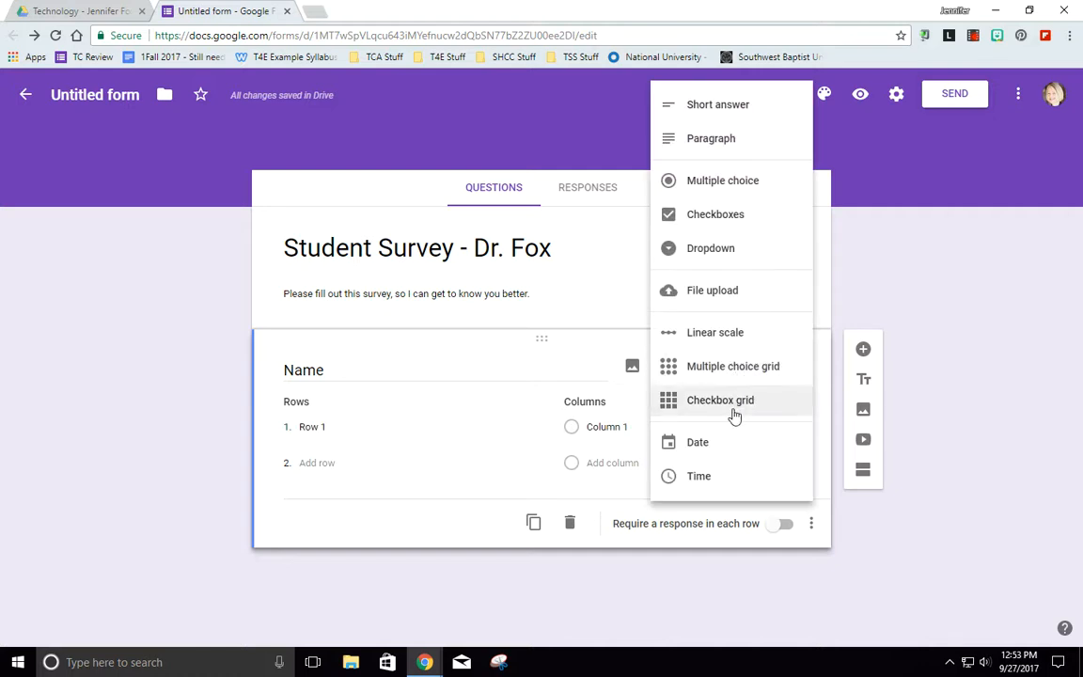
pyautogui.click(733, 416)
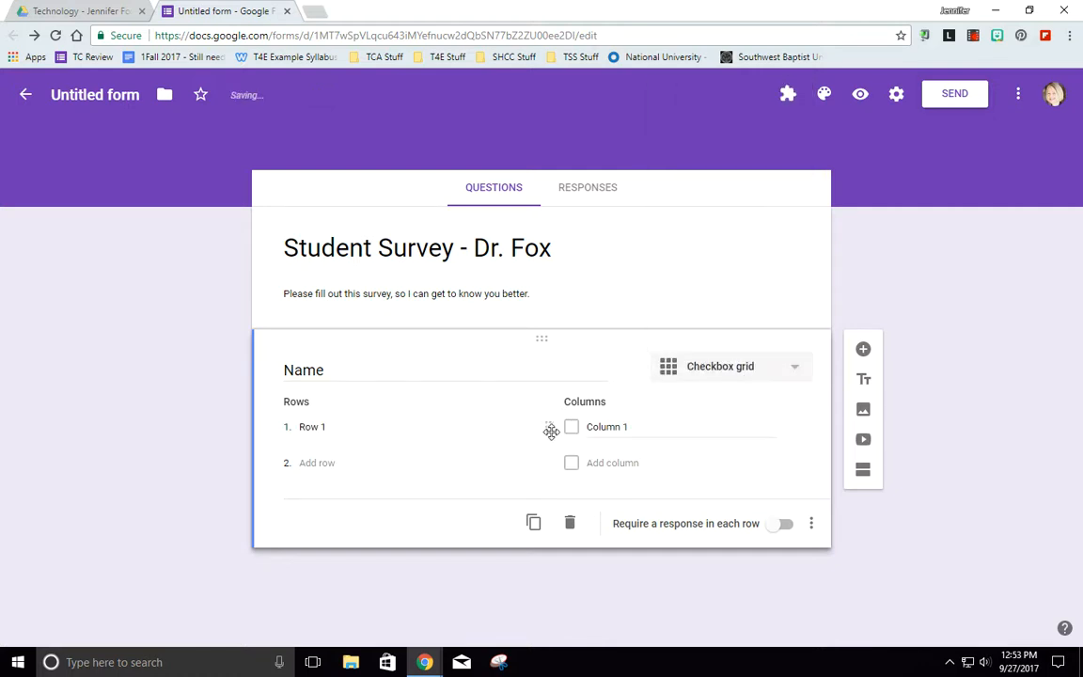
# Change the Name question's answer type to Date, and look over the remaining answer types without picking another.
pyautogui.click(758, 377)
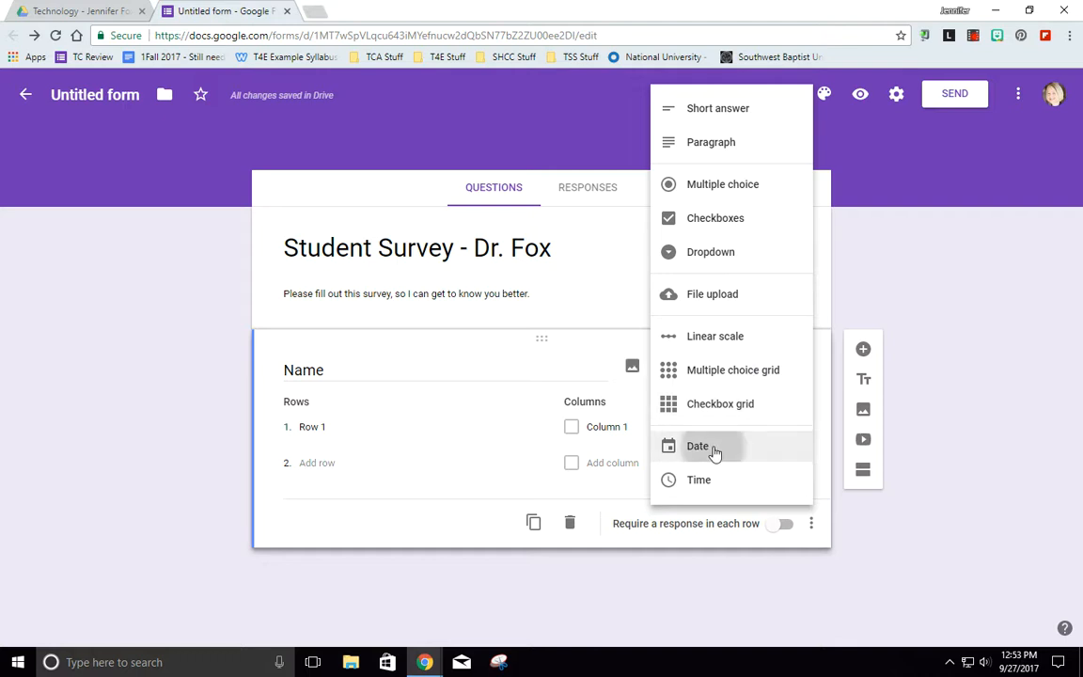
pyautogui.click(713, 452)
pyautogui.click(732, 378)
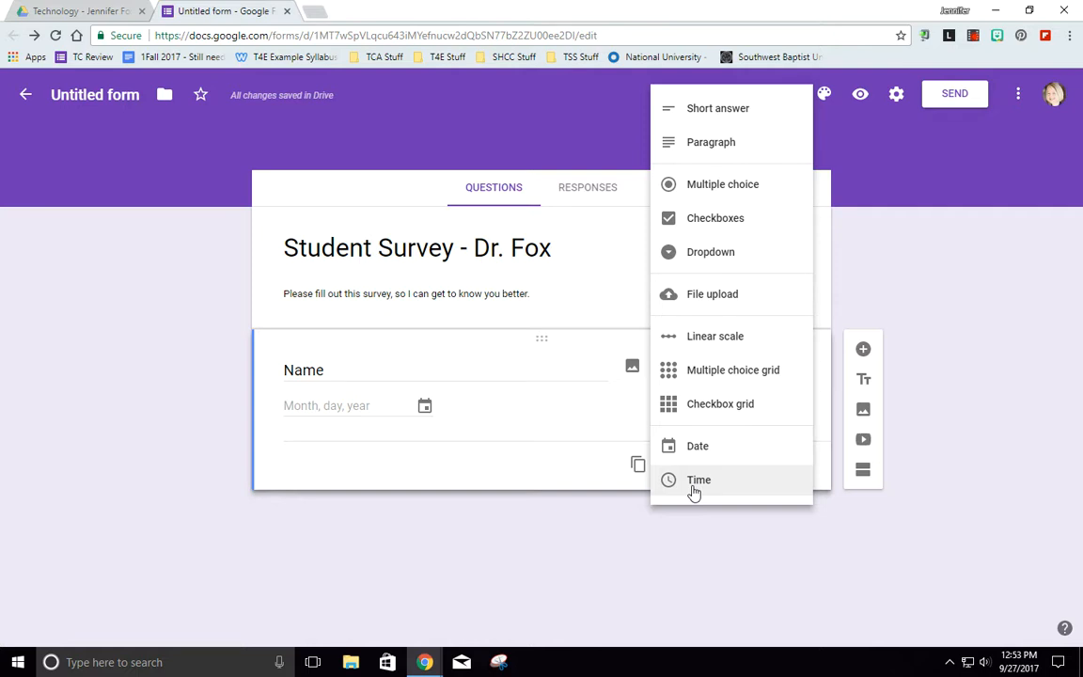
pyautogui.click(592, 512)
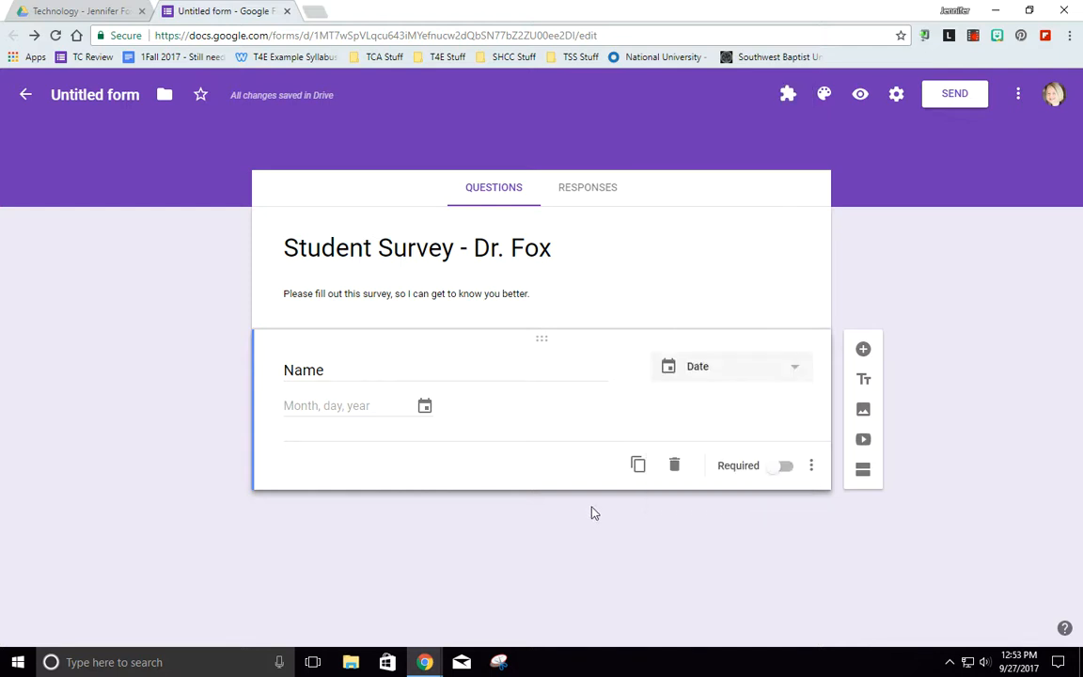
# Set the Name question's answer type to Short answer and make it required.
pyautogui.click(732, 368)
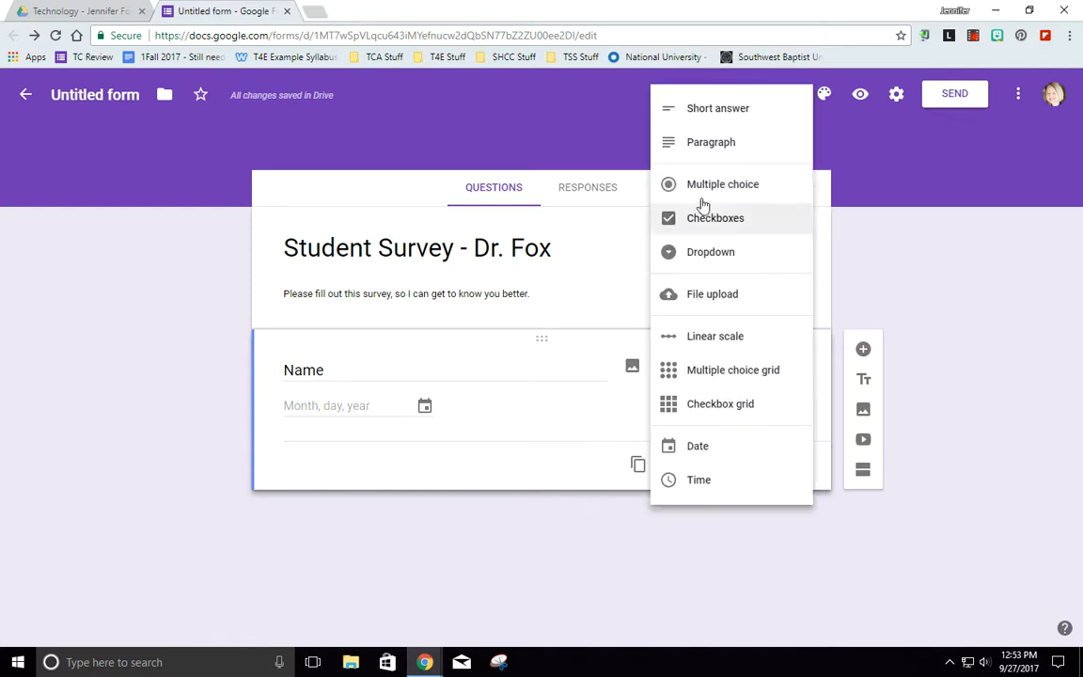
pyautogui.click(703, 109)
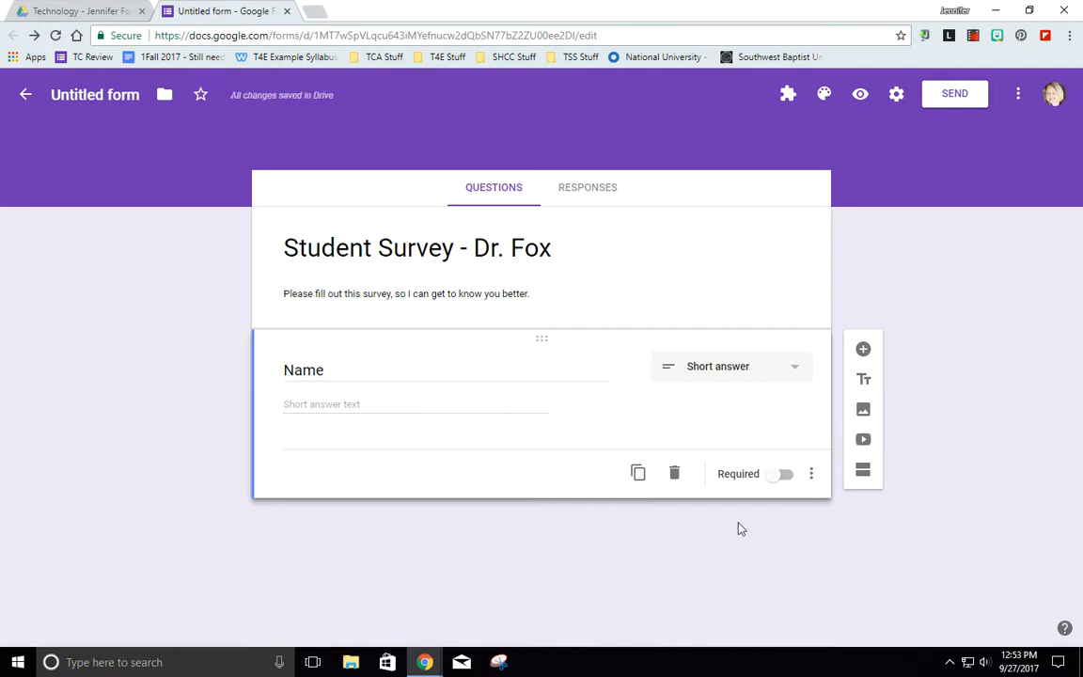
pyautogui.click(773, 482)
# Name the form file after the survey's title, and show a description field for the Name question.
pyautogui.click(107, 95)
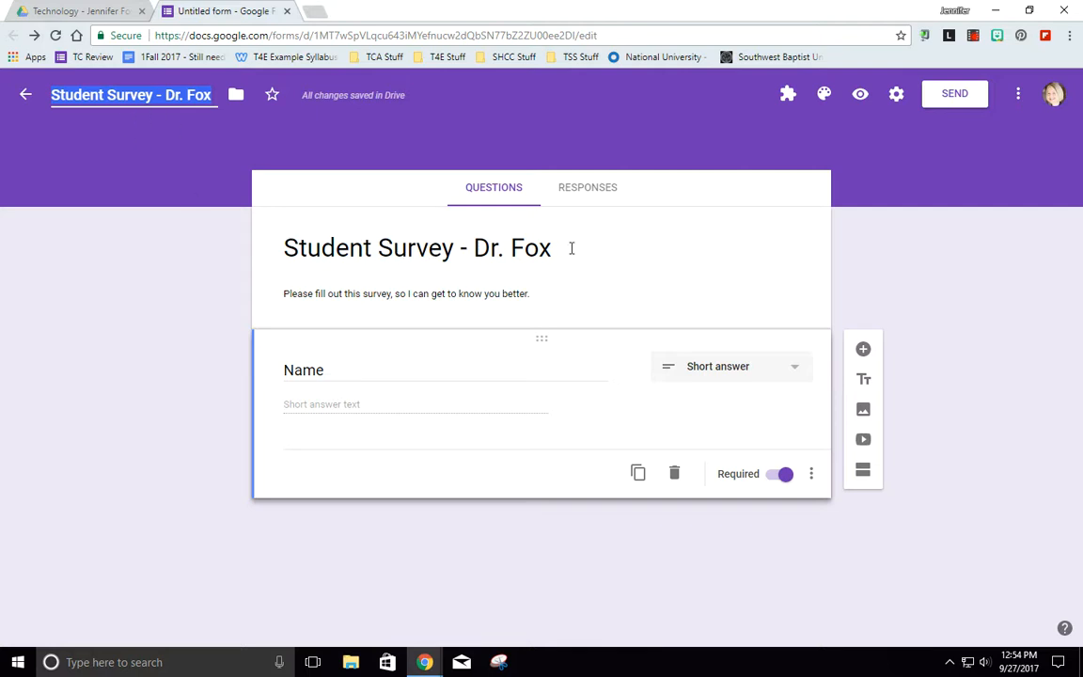
pyautogui.click(92, 94)
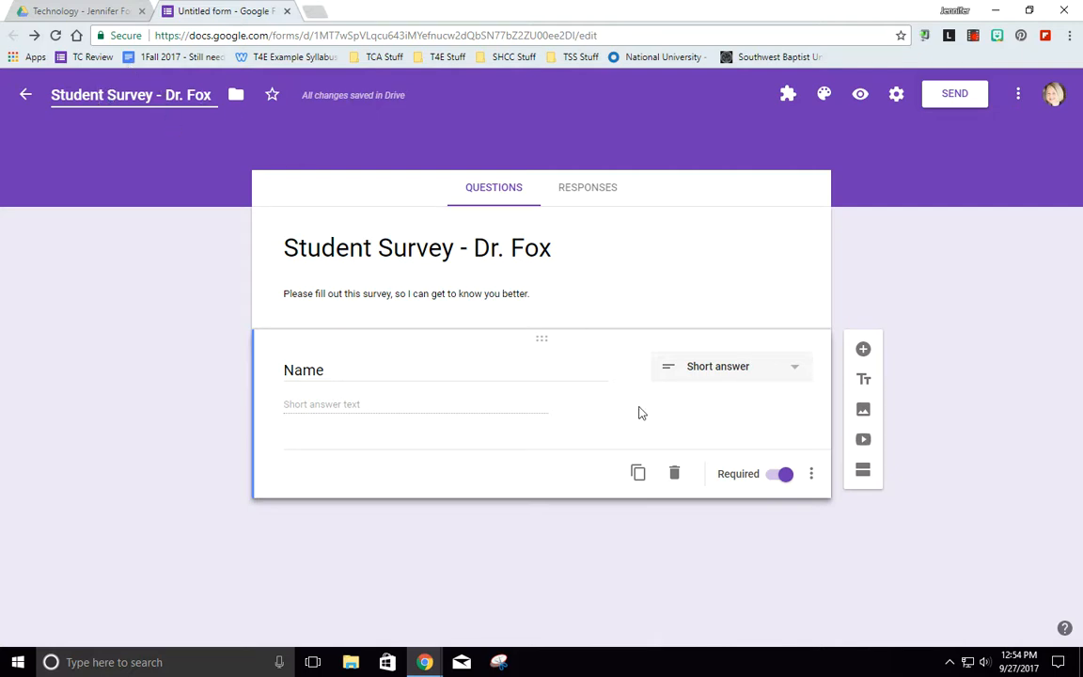
pyautogui.click(811, 478)
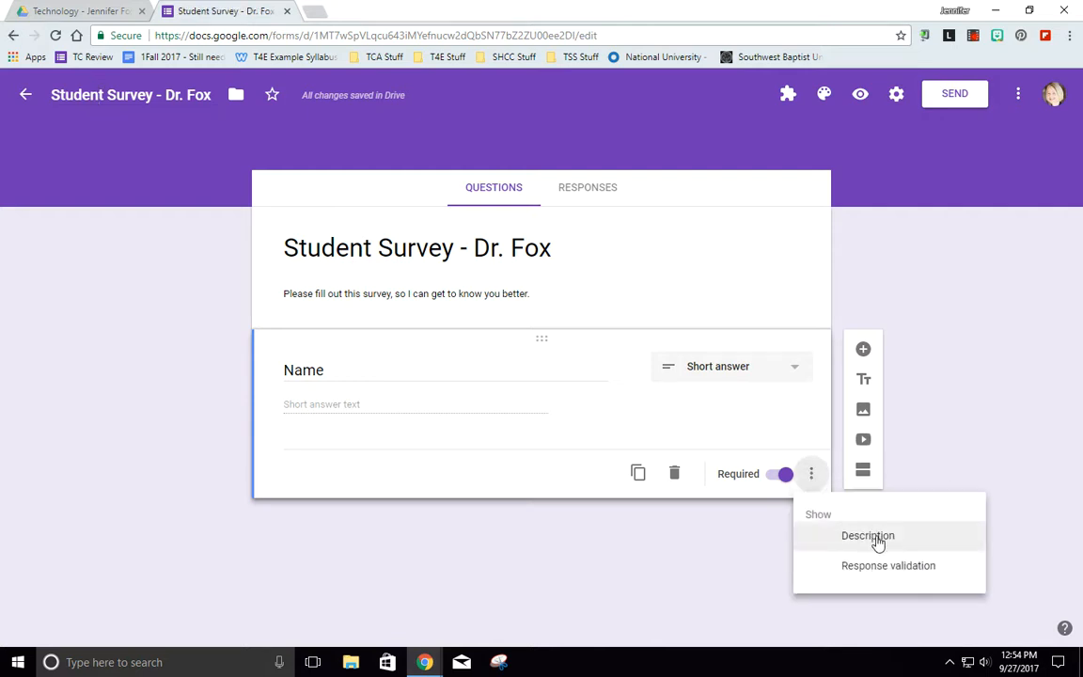
pyautogui.click(867, 536)
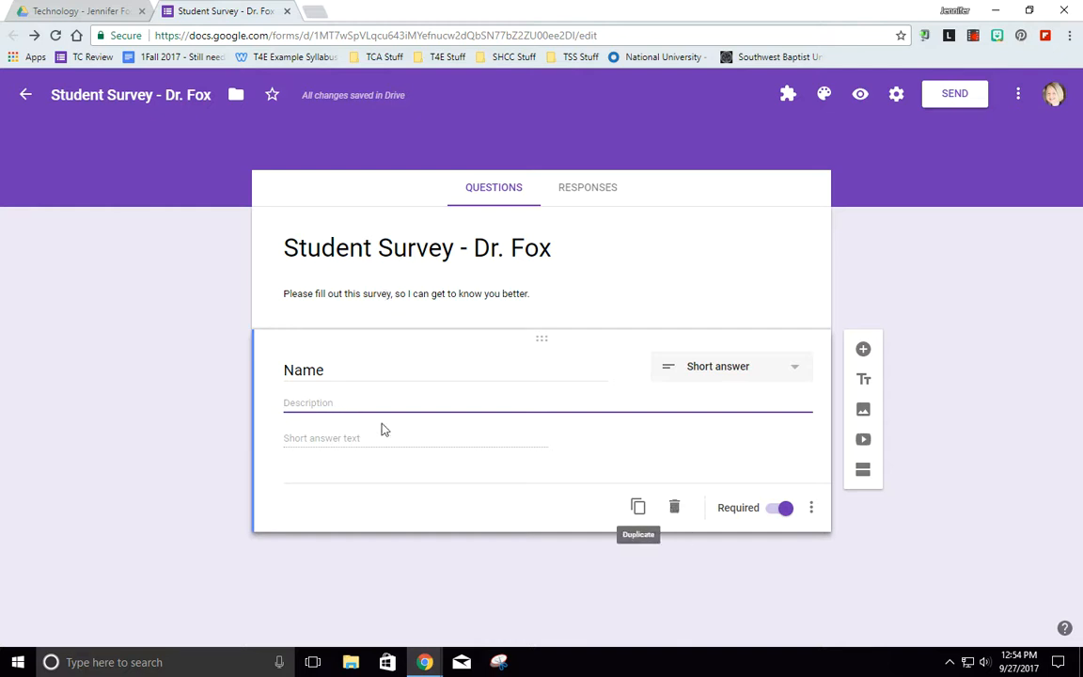
# Add the required Paragraph question "What did you do over the summer that was fun?" below the Name question.
pyautogui.click(863, 351)
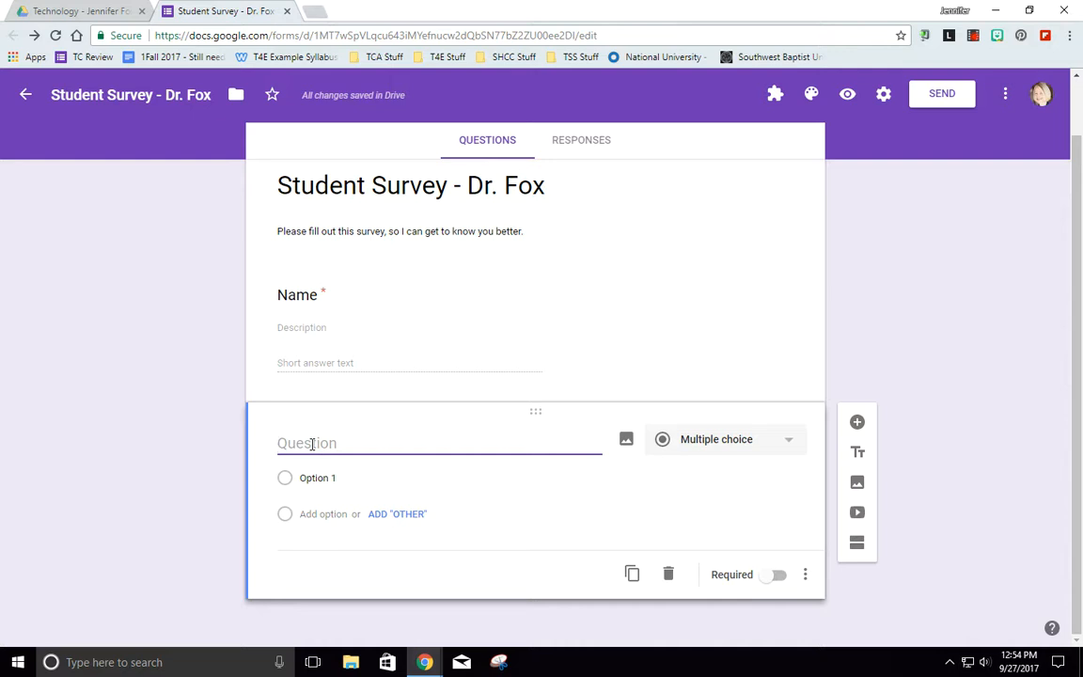
pyautogui.write('Do')
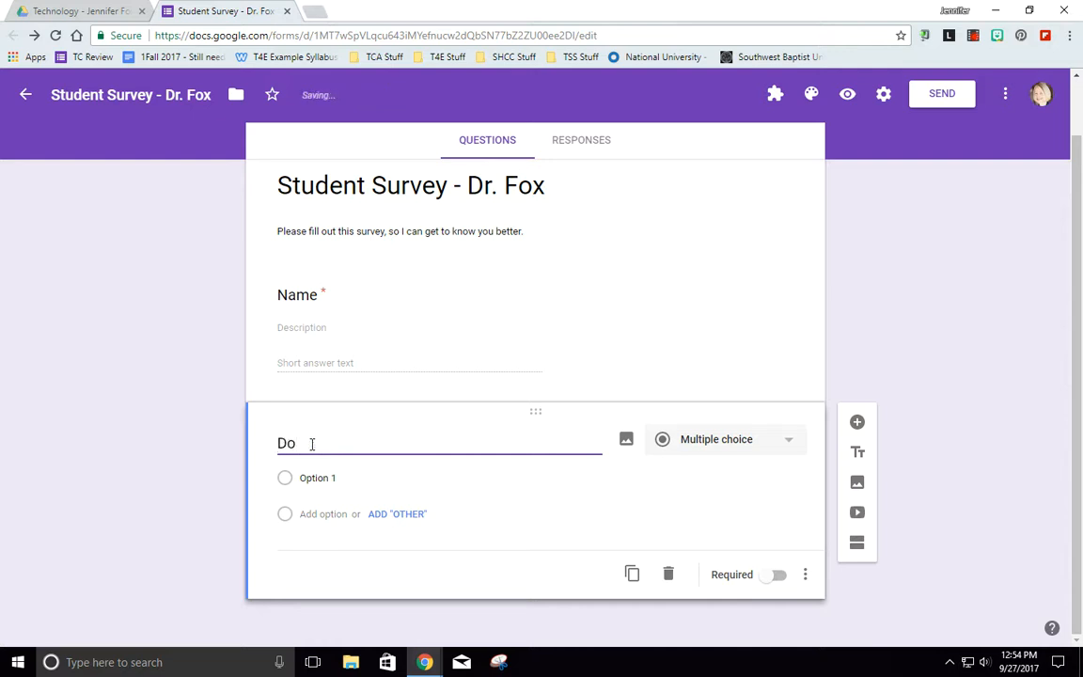
pyautogui.press('BackSpace')
pyautogui.write('What did you do over the')
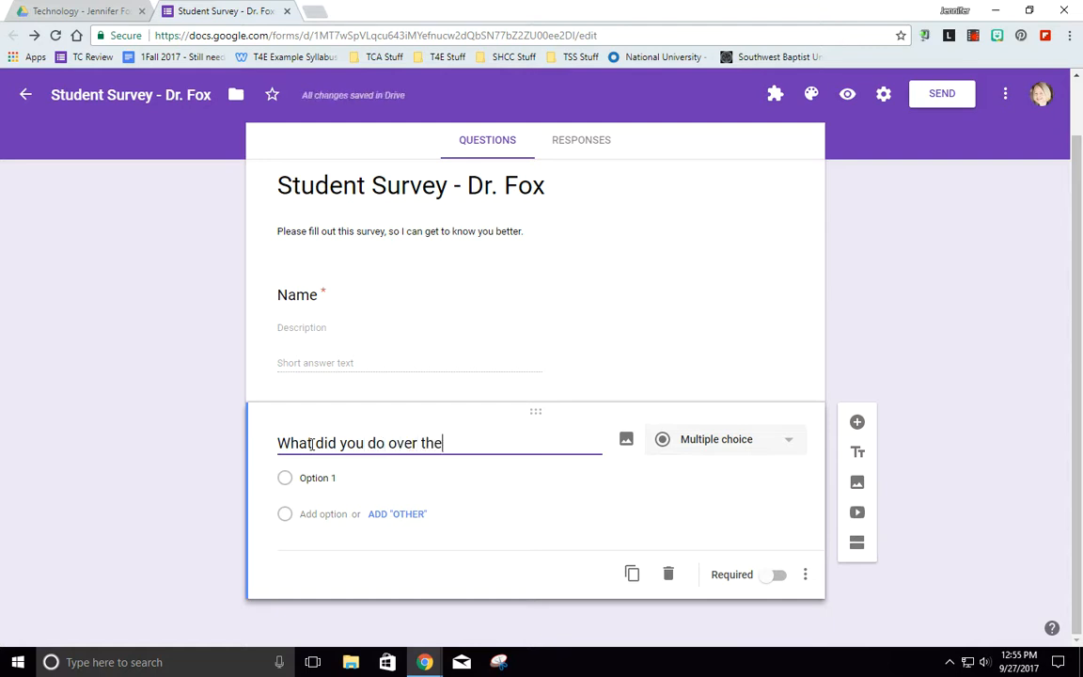
pyautogui.write(' summer that was fun?')
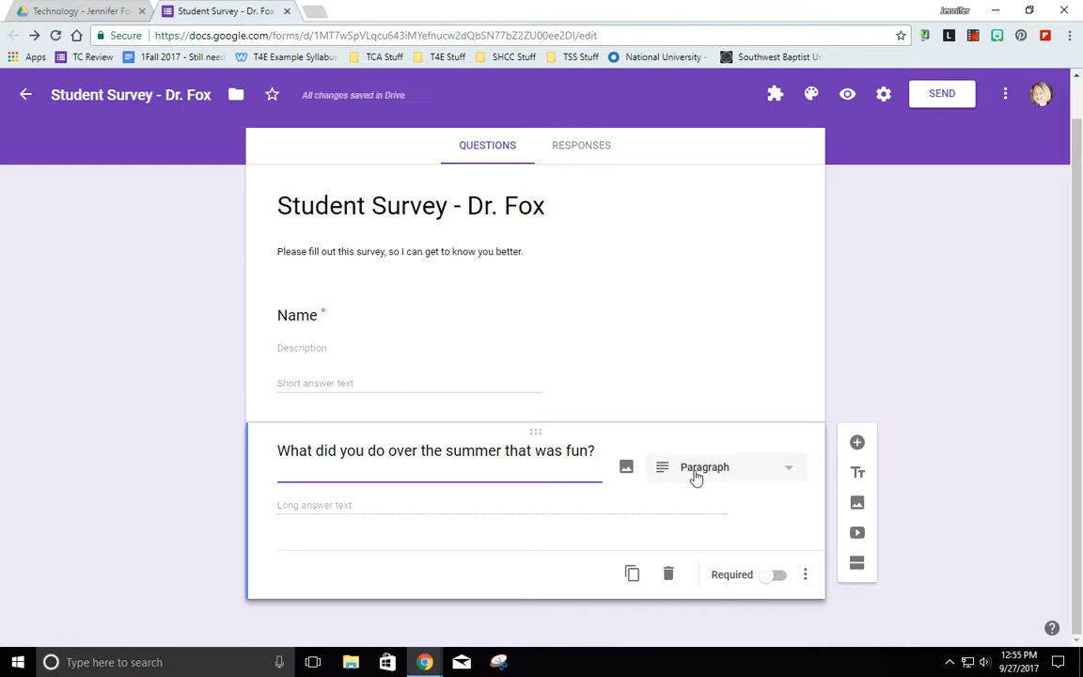
pyautogui.click(775, 575)
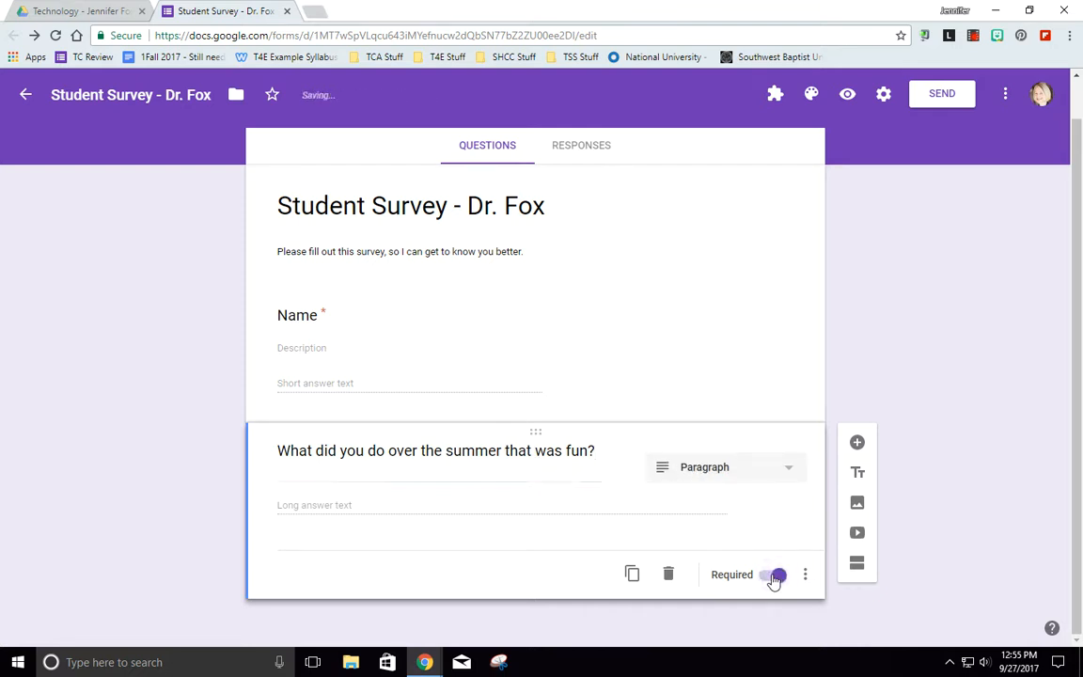
# Insert the sunflower SUMMER picture from an image search for "summer" below the summer question, and shrink it to less than half its width.
pyautogui.click(857, 505)
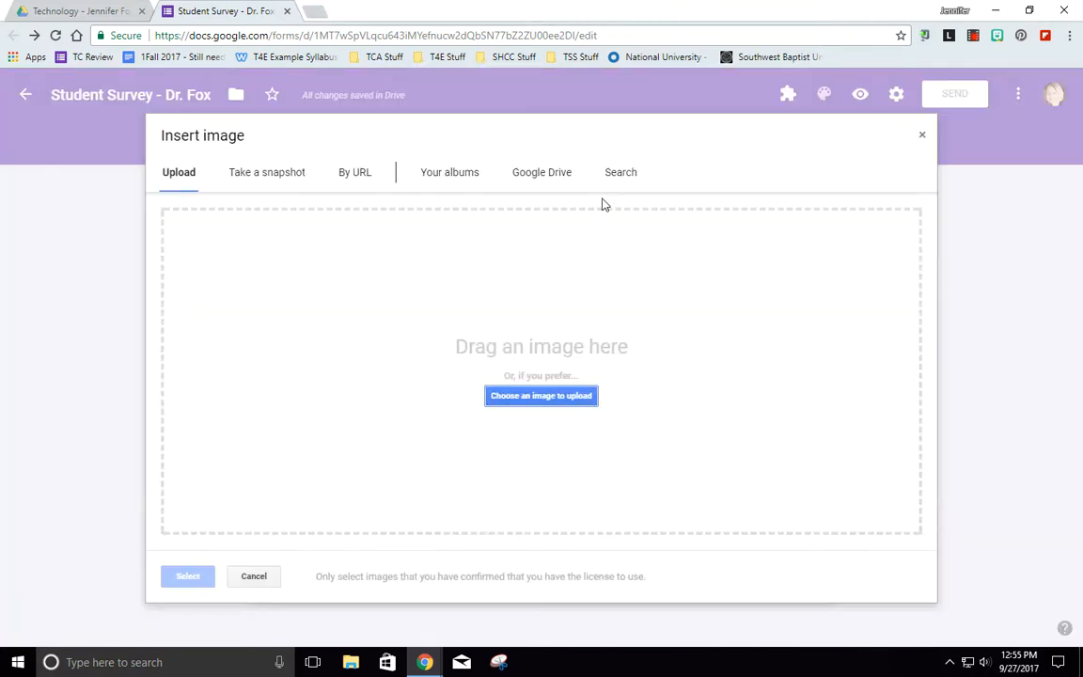
pyautogui.click(619, 176)
pyautogui.write('summe')
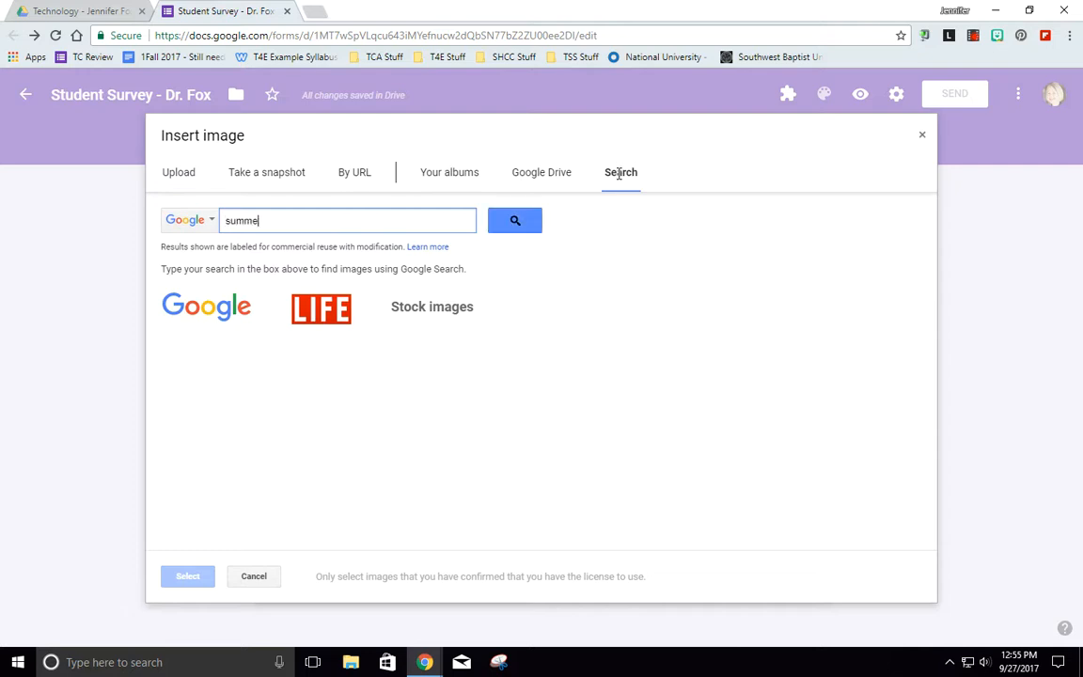
pyautogui.write('r')
pyautogui.press('Return')
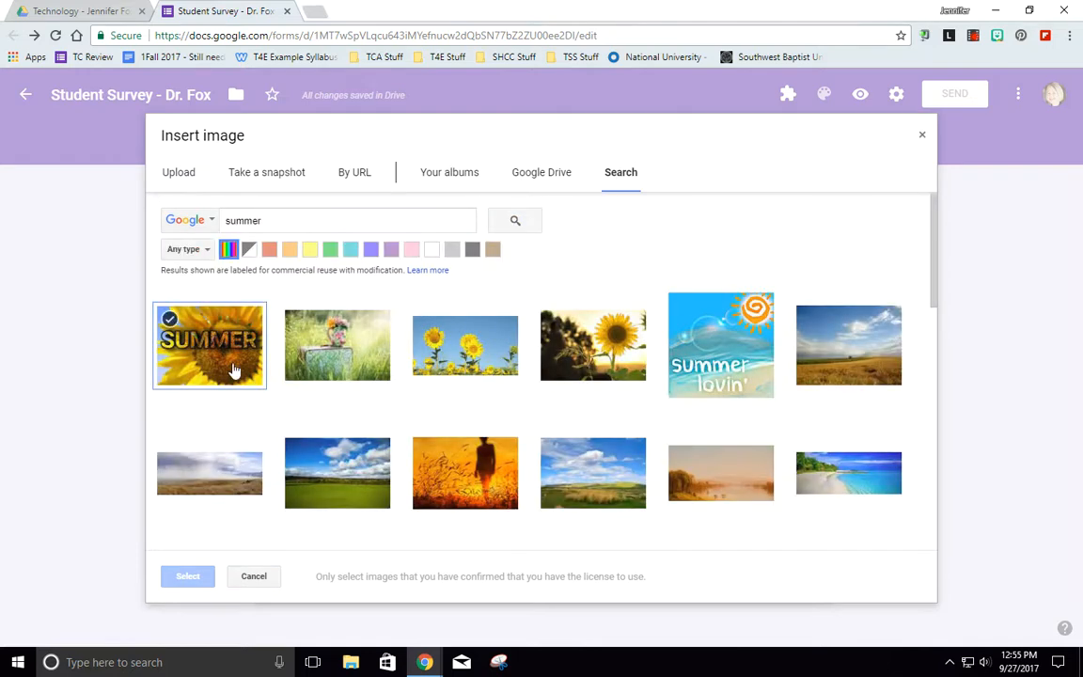
pyautogui.doubleClick(235, 369)
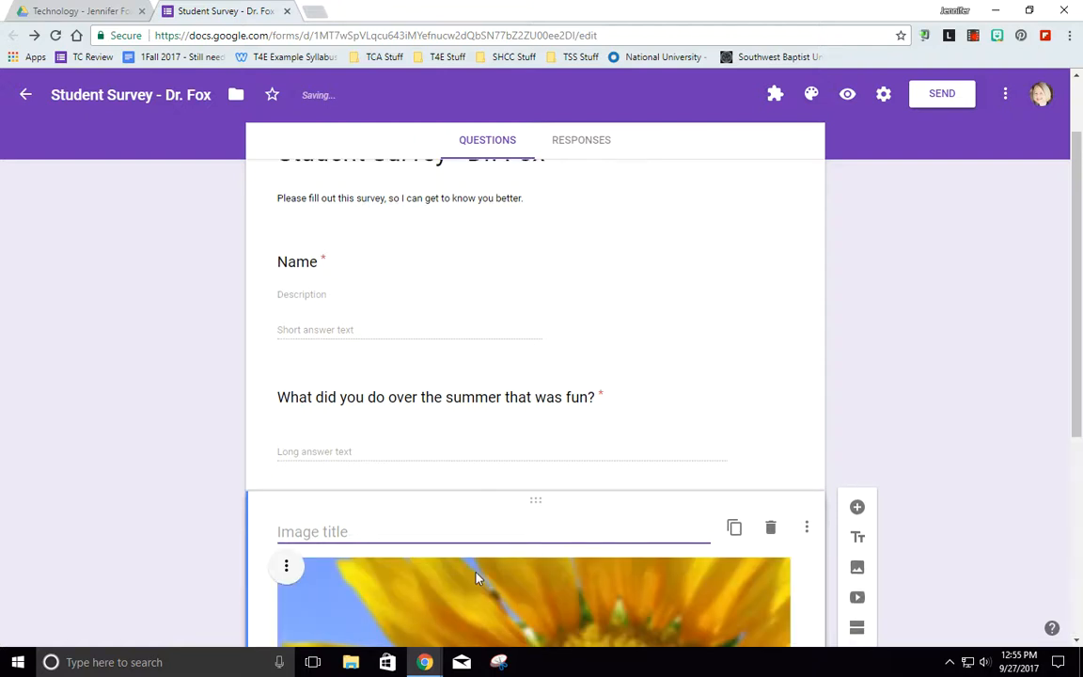
pyautogui.click(684, 615)
pyautogui.moveTo(788, 637); pyautogui.dragTo(466, 359)
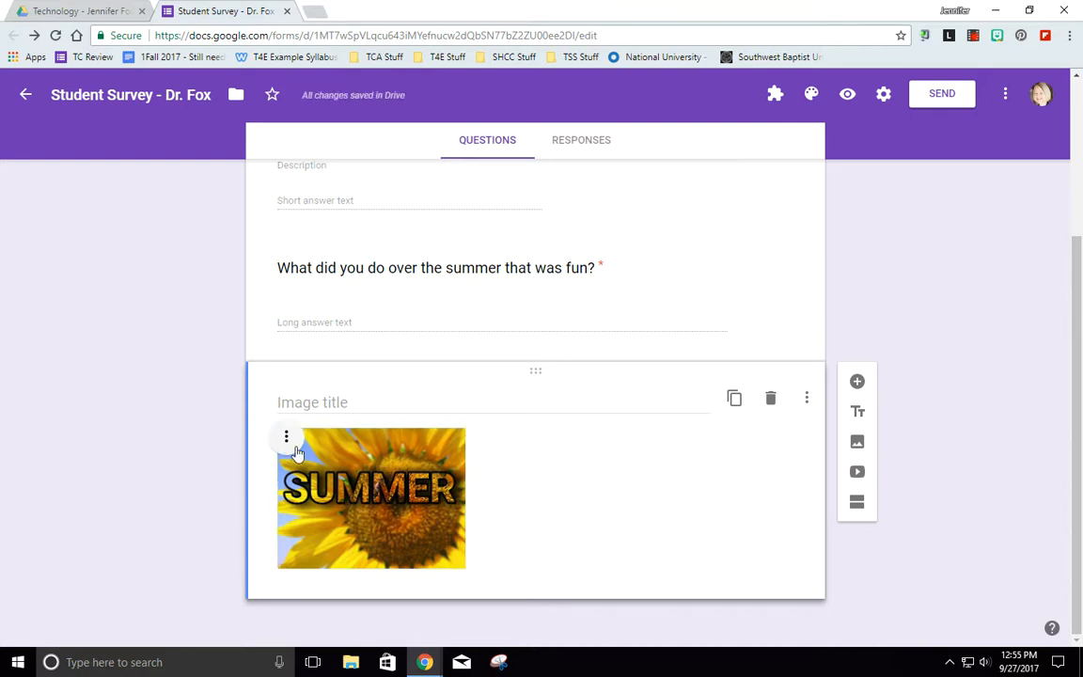
# Center the SUMMER picture and move the summer question below it.
pyautogui.click(285, 436)
pyautogui.click(235, 475)
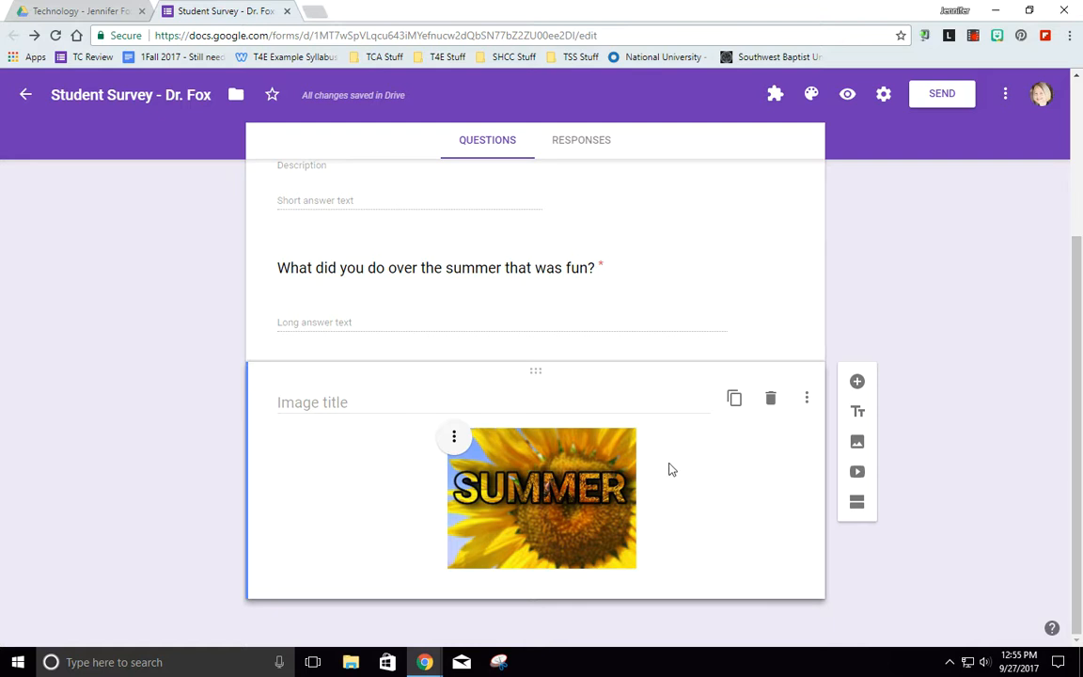
pyautogui.scroll(3, 696, 421)
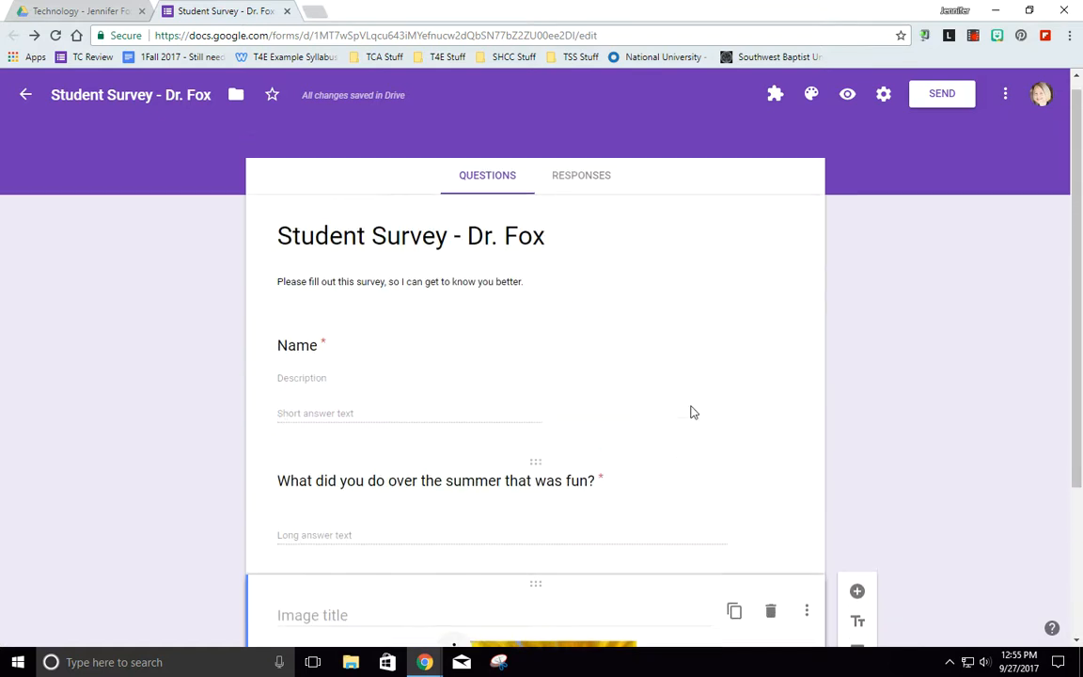
pyautogui.click(419, 509)
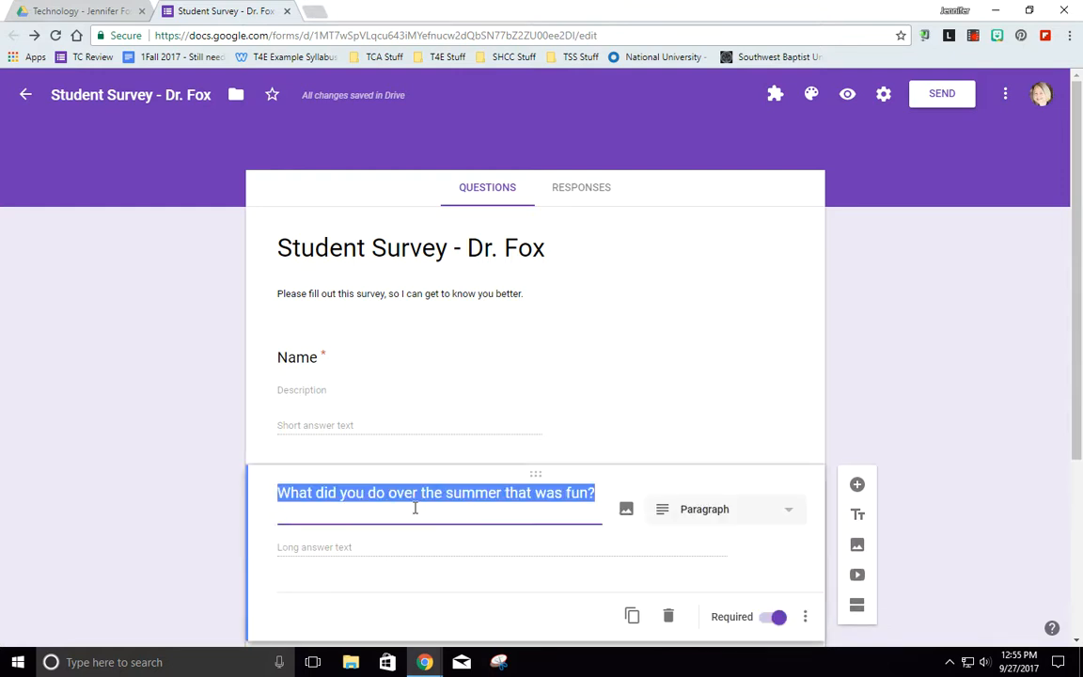
pyautogui.moveTo(542, 473); pyautogui.dragTo(541, 613)
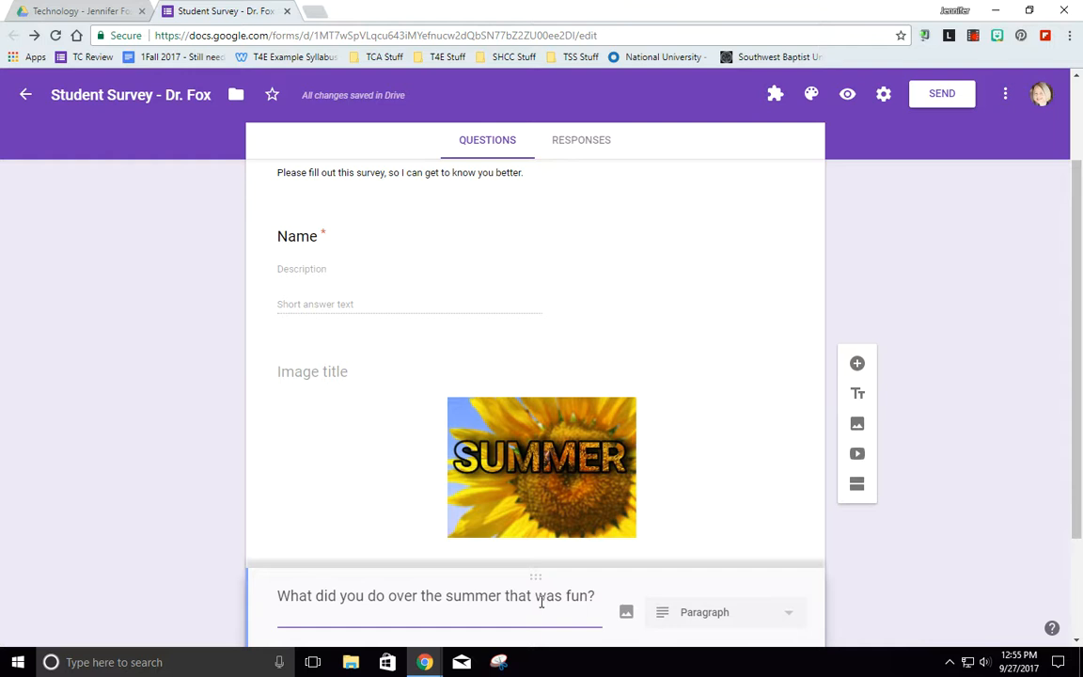
pyautogui.click(539, 577)
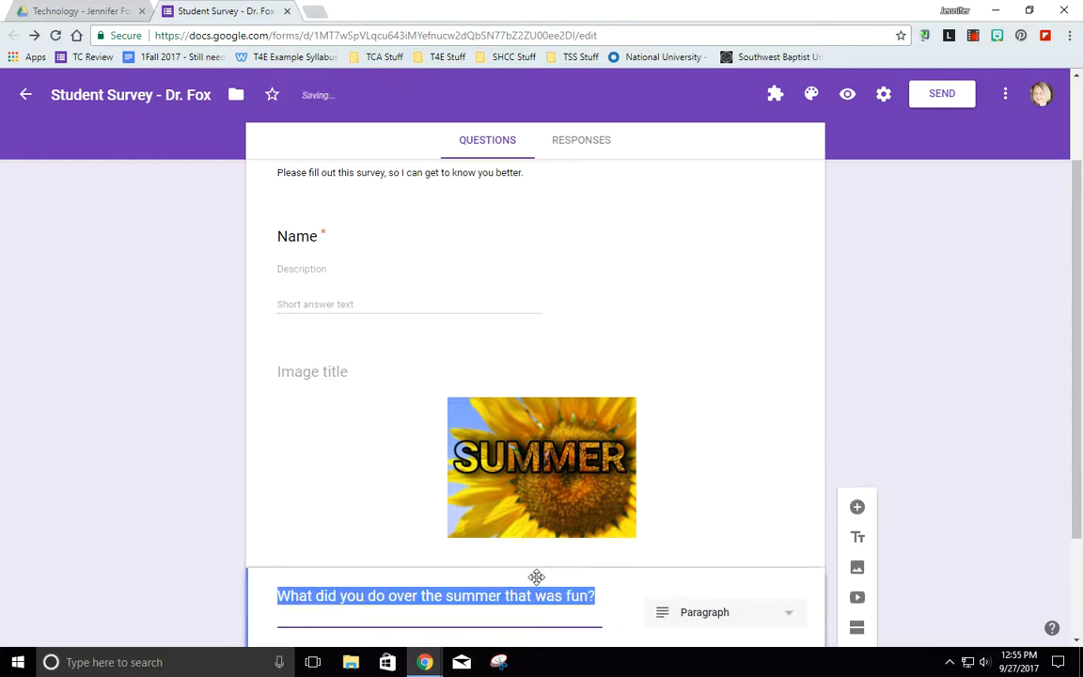
pyautogui.moveTo(537, 566); pyautogui.dragTo(532, 600)
# Preview the survey as respondents see it, look through its questions, and close the preview.
pyautogui.click(847, 95)
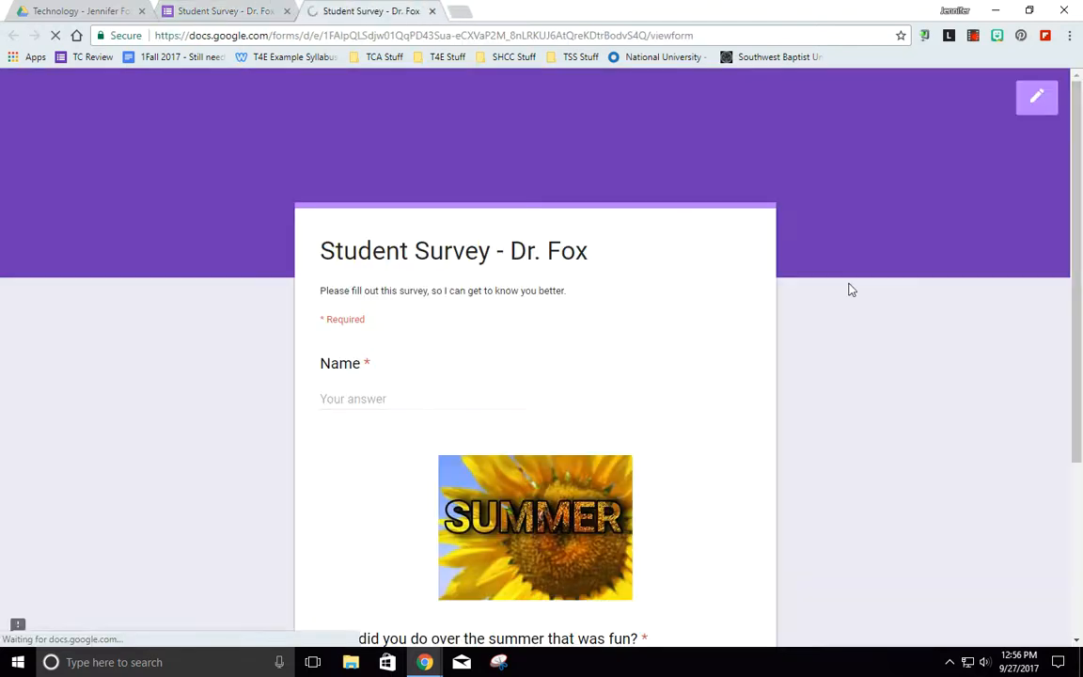
pyautogui.scroll(-3, 687, 416)
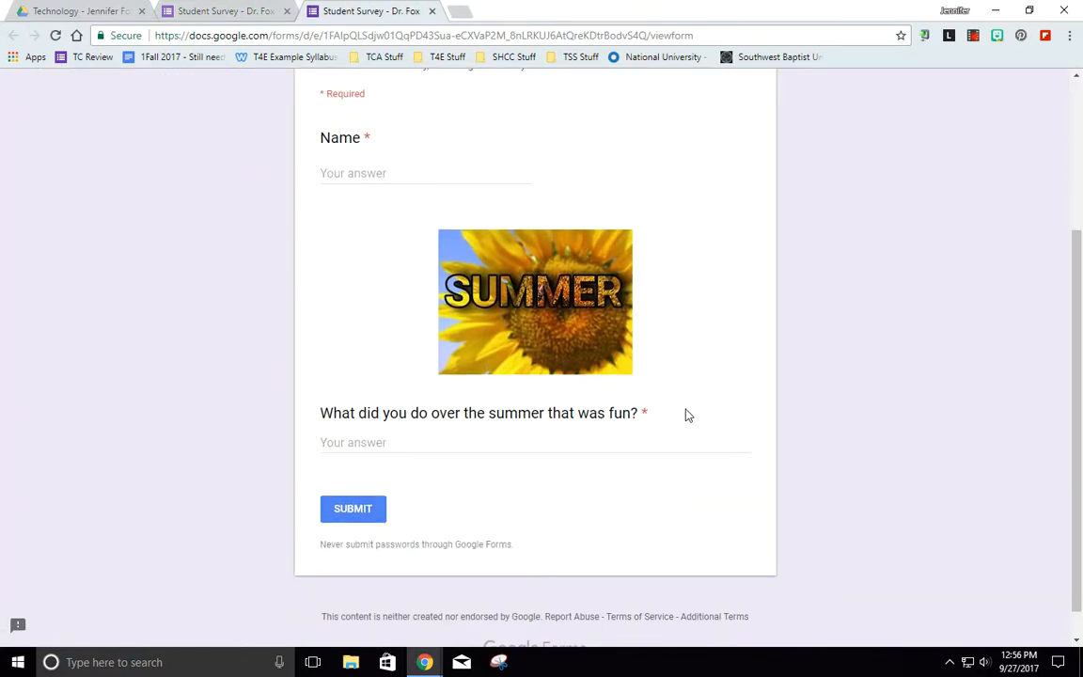
pyautogui.scroll(3, 684, 411)
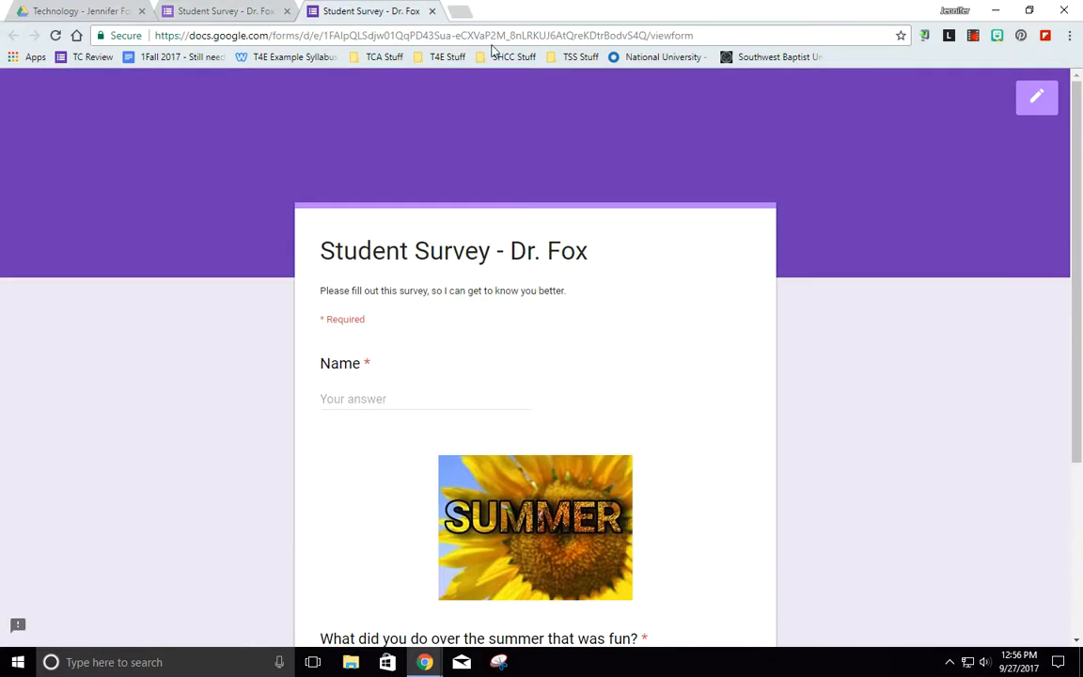
pyautogui.click(432, 12)
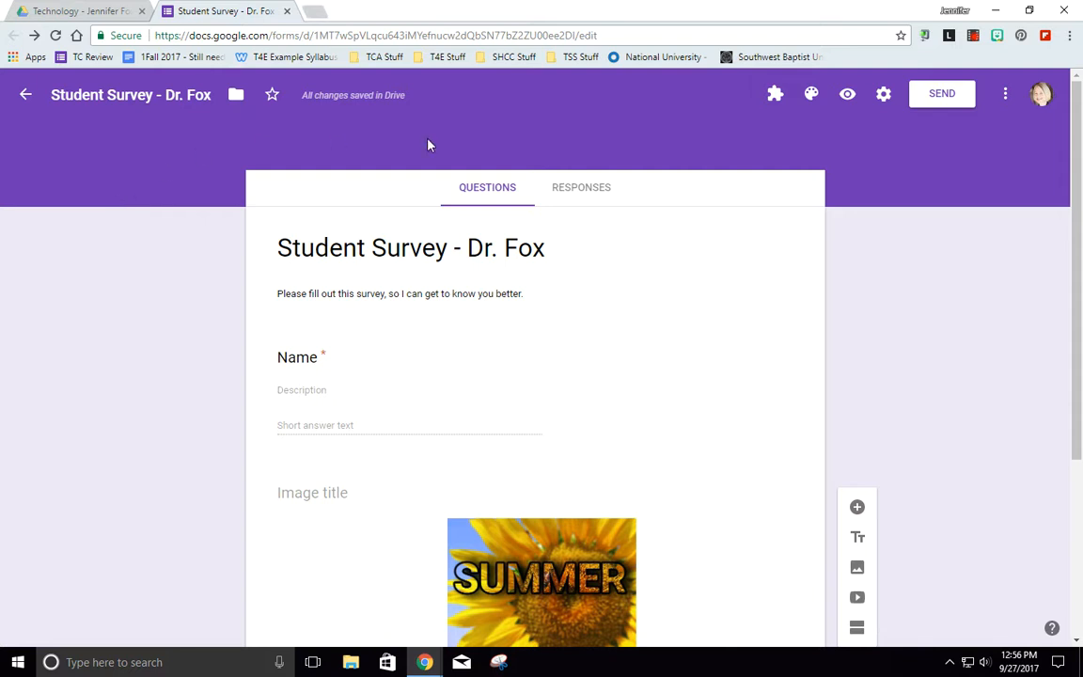
pyautogui.click(812, 104)
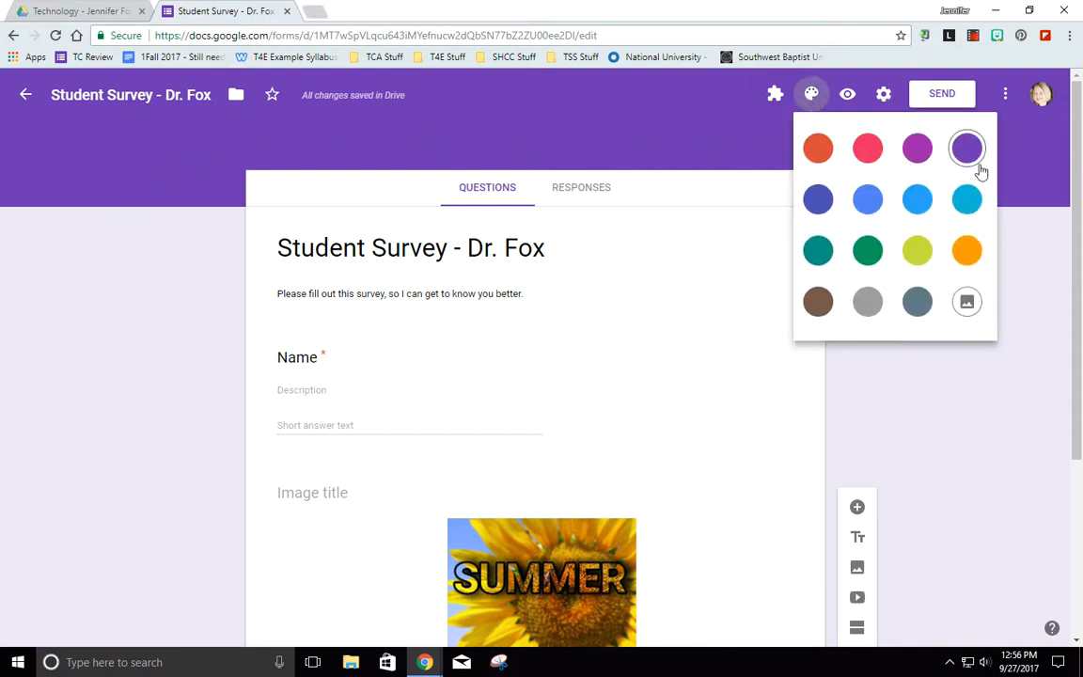
pyautogui.click(965, 303)
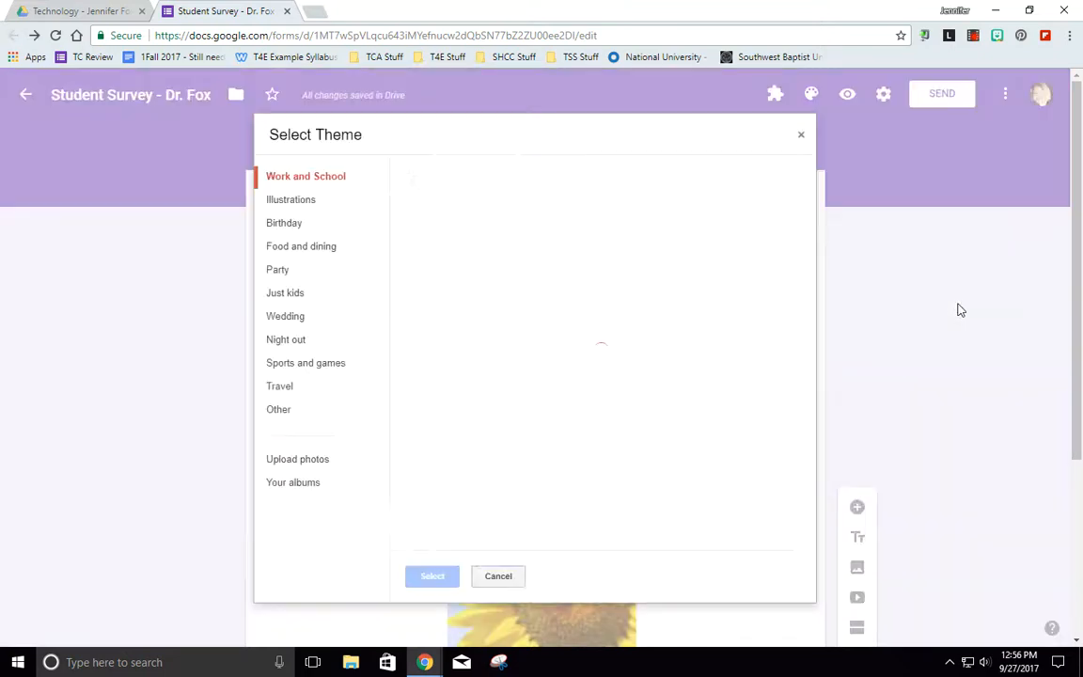
pyautogui.click(798, 140)
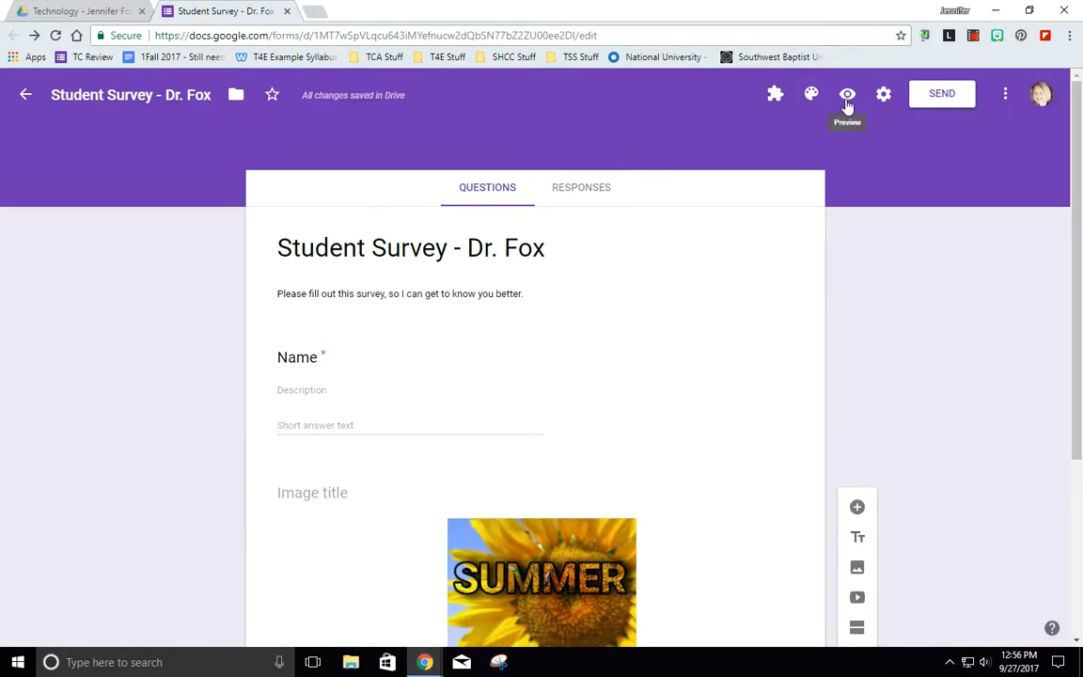
# Apply the illustrated basketball court header image from the Sports and games themes to the form.
pyautogui.click(811, 95)
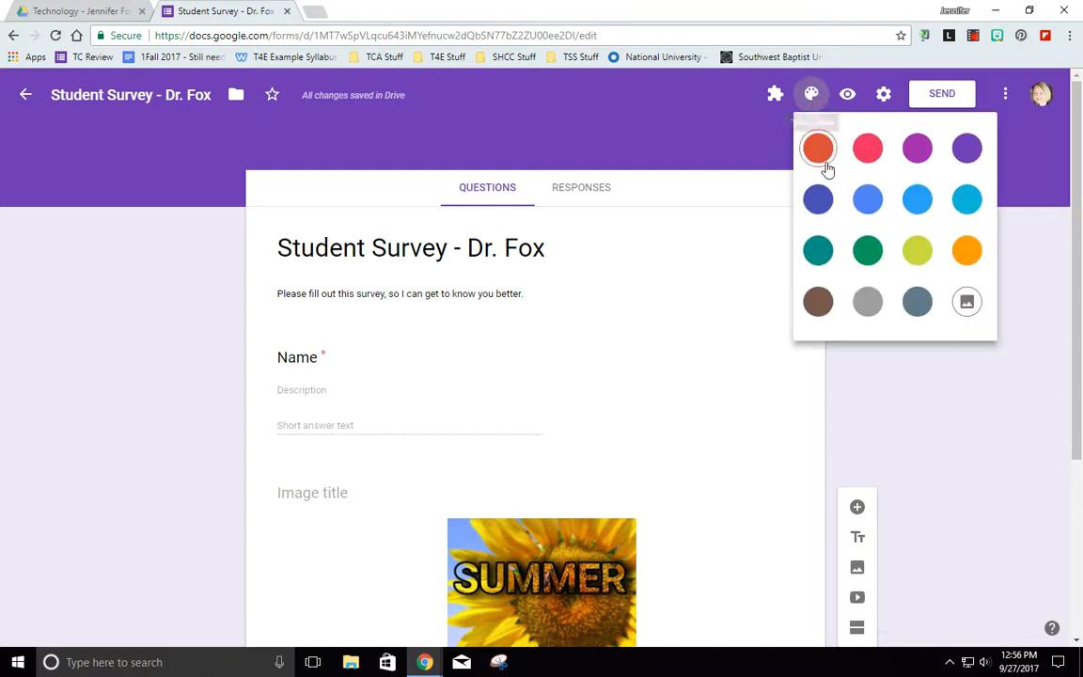
pyautogui.click(969, 304)
pyautogui.scroll(-8, 619, 415)
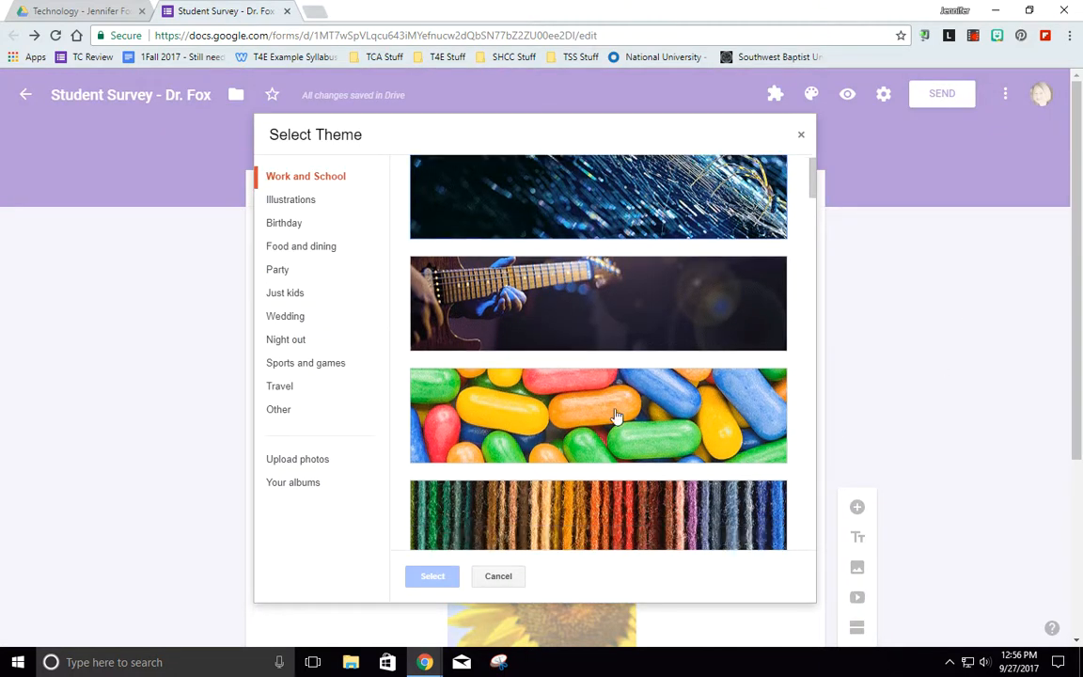
pyautogui.scroll(-5, 619, 415)
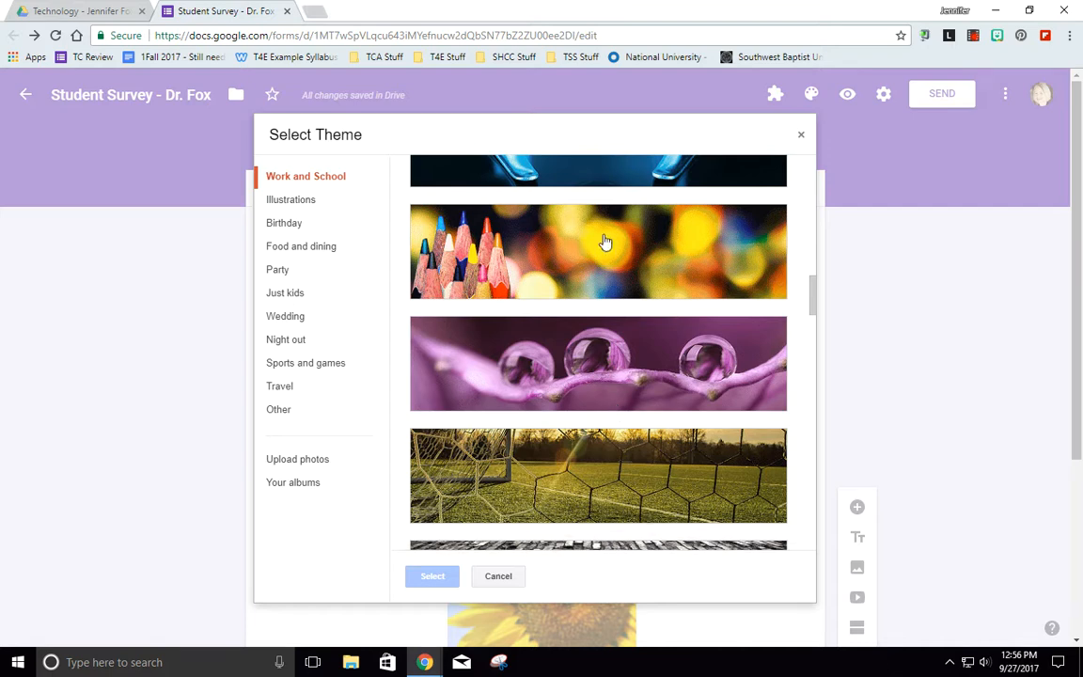
pyautogui.click(545, 218)
pyautogui.click(290, 343)
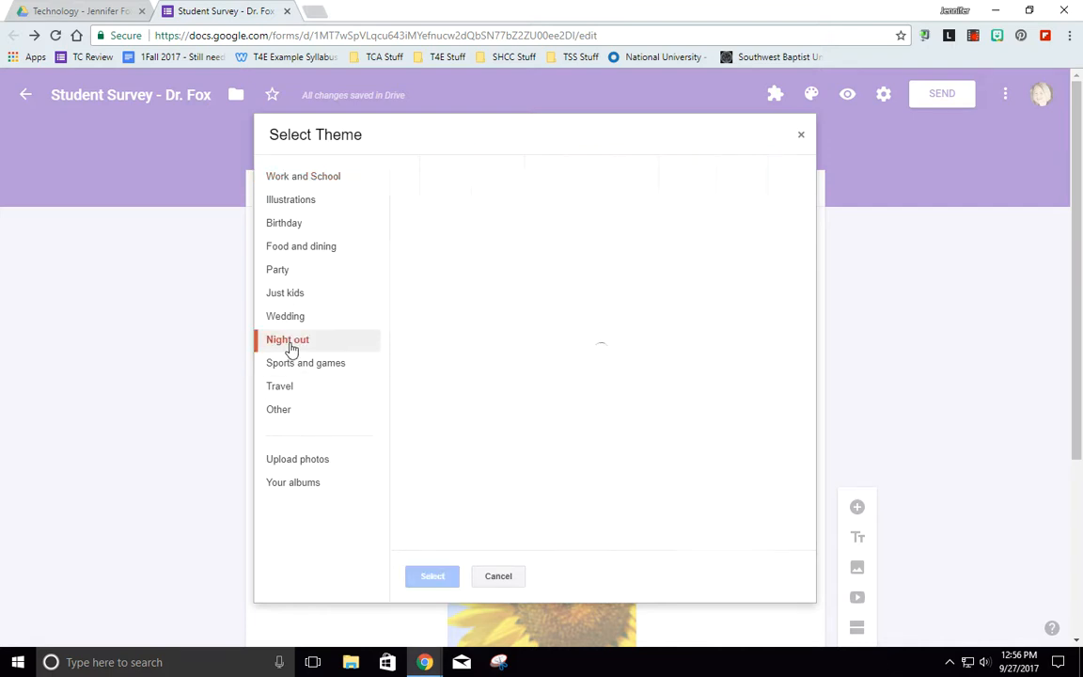
pyautogui.click(302, 369)
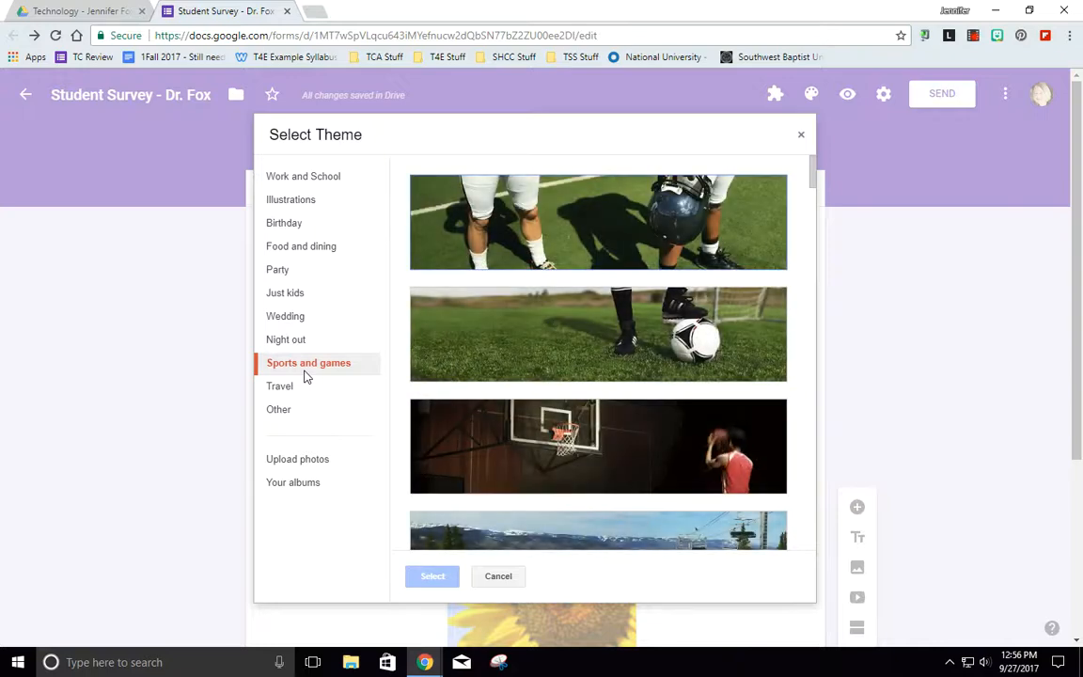
pyautogui.scroll(-5, 684, 357)
pyautogui.scroll(4, 752, 339)
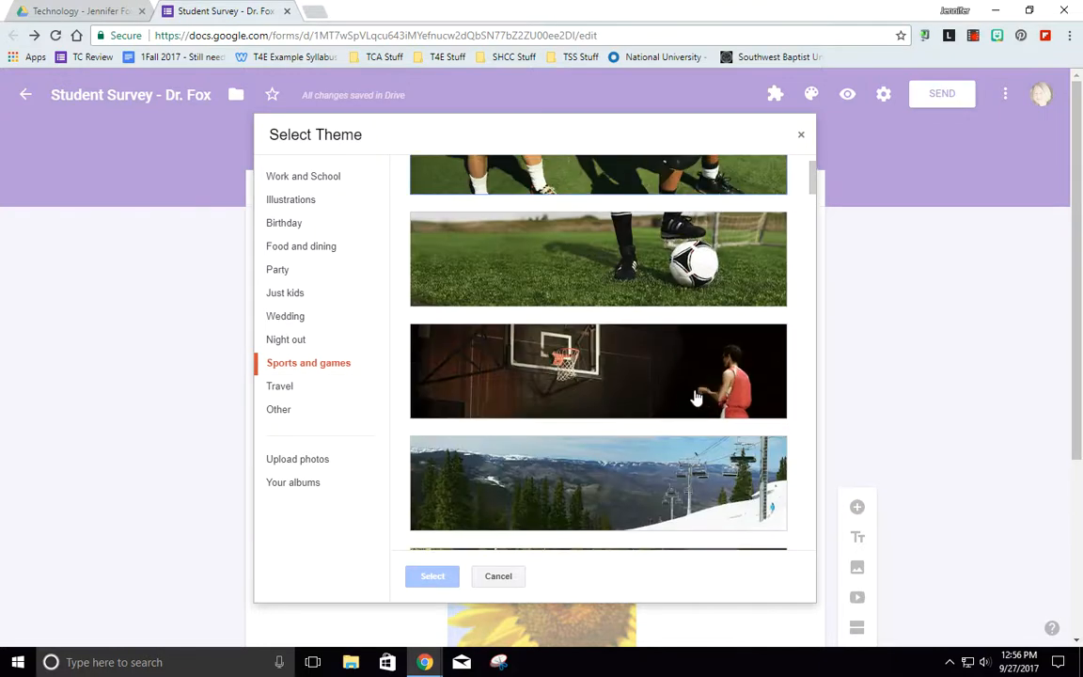
pyautogui.scroll(-4, 694, 394)
pyautogui.scroll(-1, 694, 408)
pyautogui.click(626, 386)
pyautogui.click(431, 576)
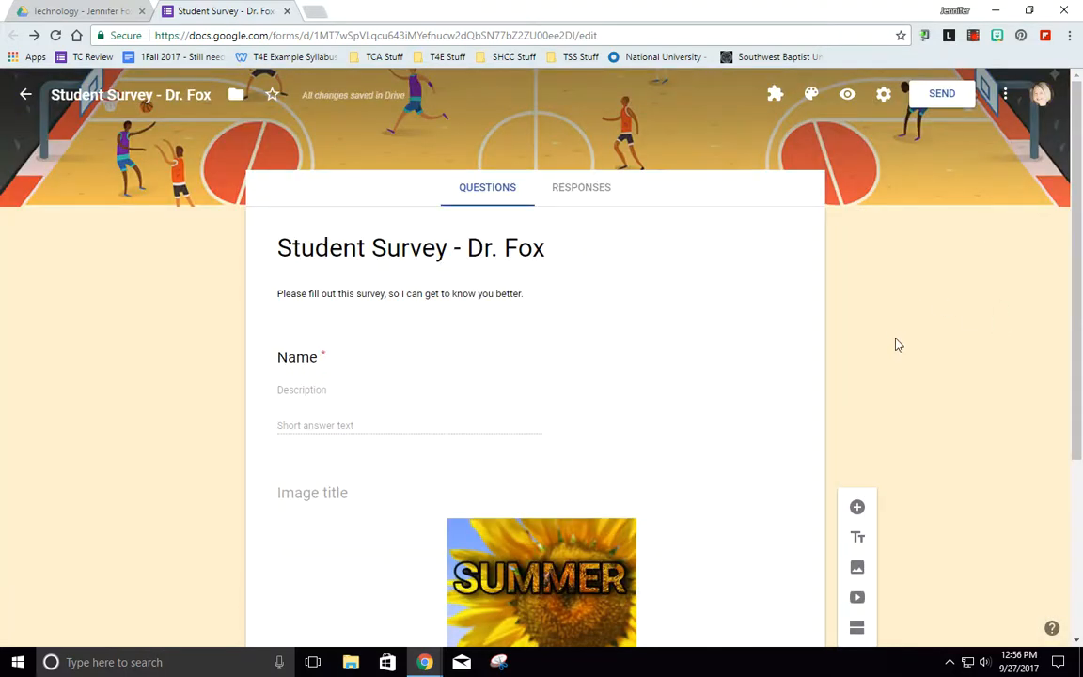
# Create a new spreadsheet as the destination for the form's responses.
pyautogui.scroll(-3, 902, 344)
pyautogui.scroll(3, 917, 343)
pyautogui.click(590, 192)
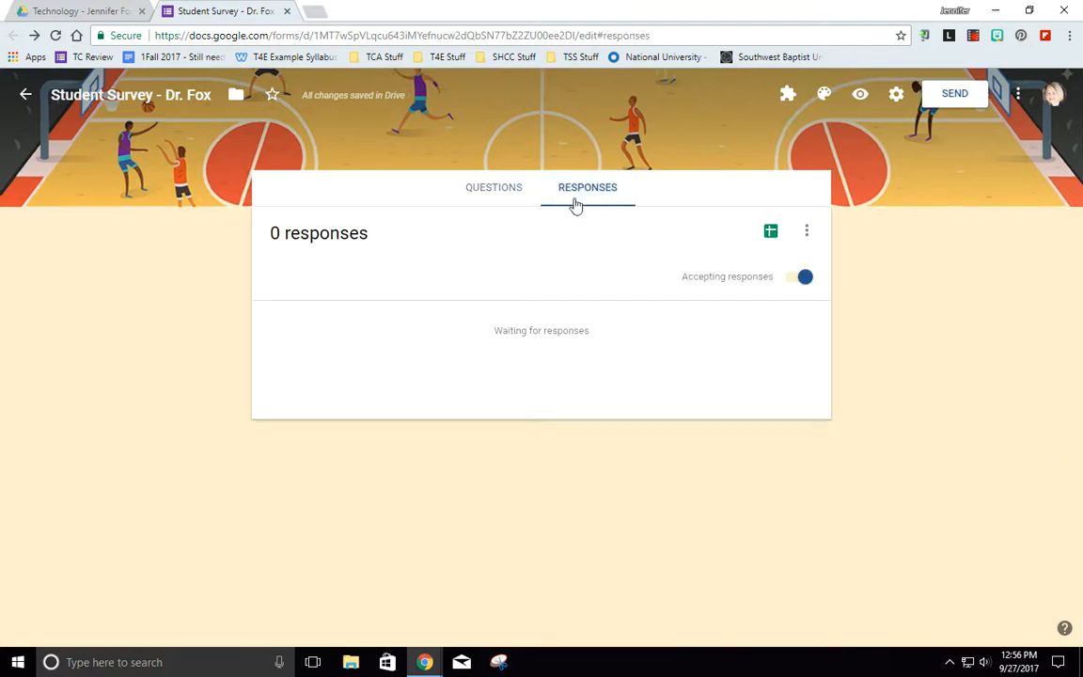
pyautogui.click(770, 234)
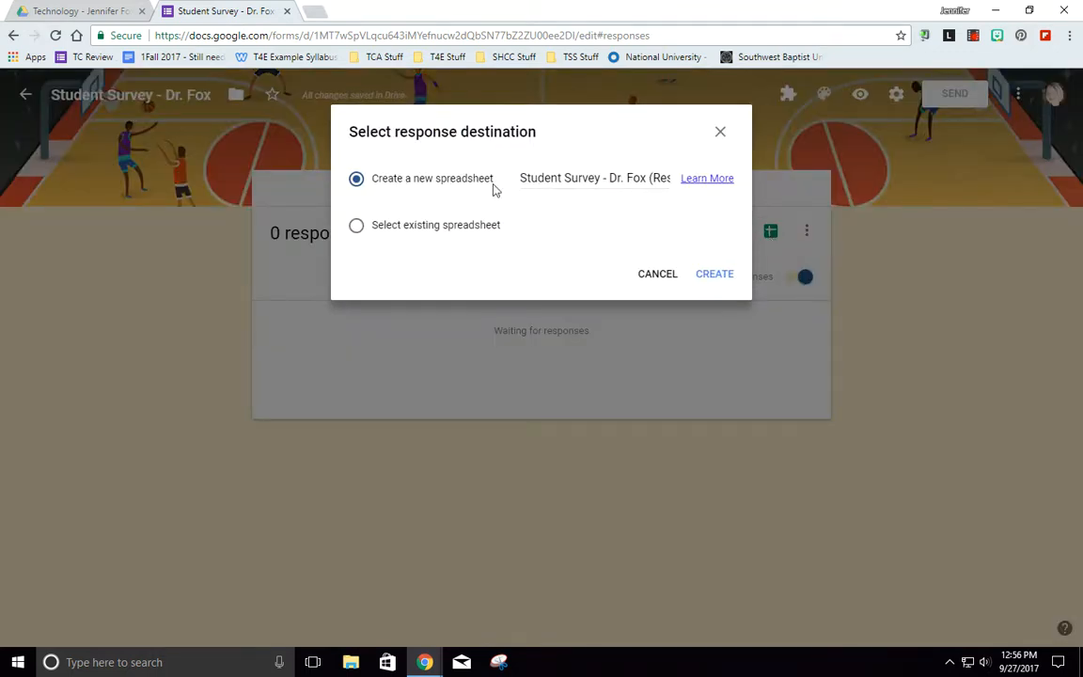
pyautogui.click(724, 280)
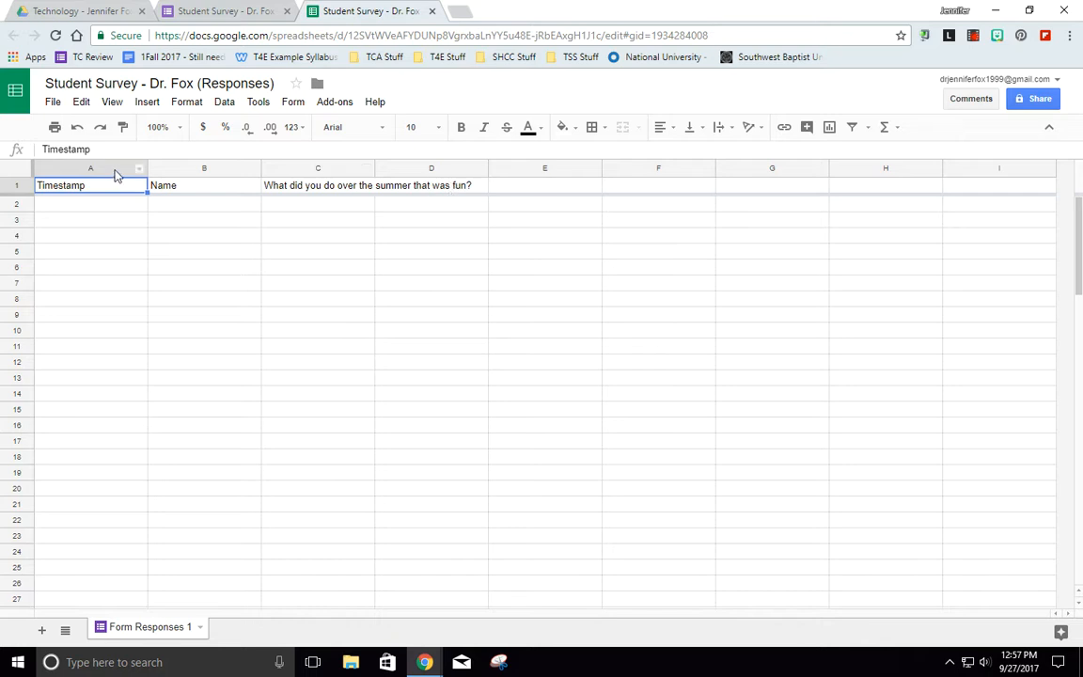
# Wrap the text in columns A to G of the response spreadsheet and close the spreadsheet.
pyautogui.moveTo(115, 175); pyautogui.dragTo(758, 172)
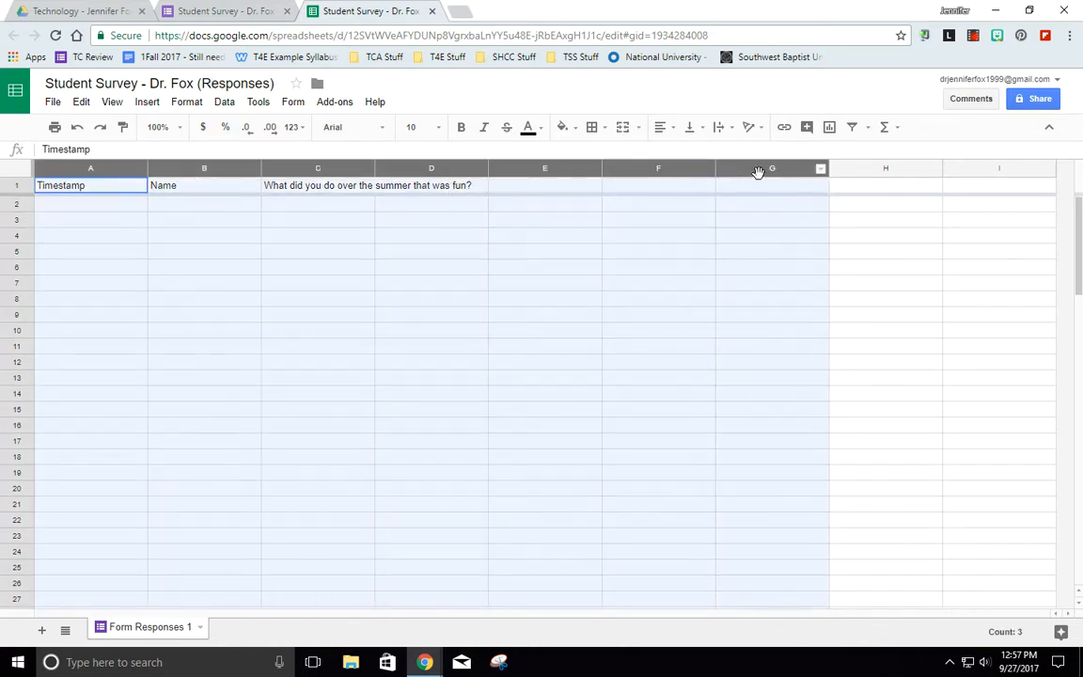
pyautogui.click(720, 128)
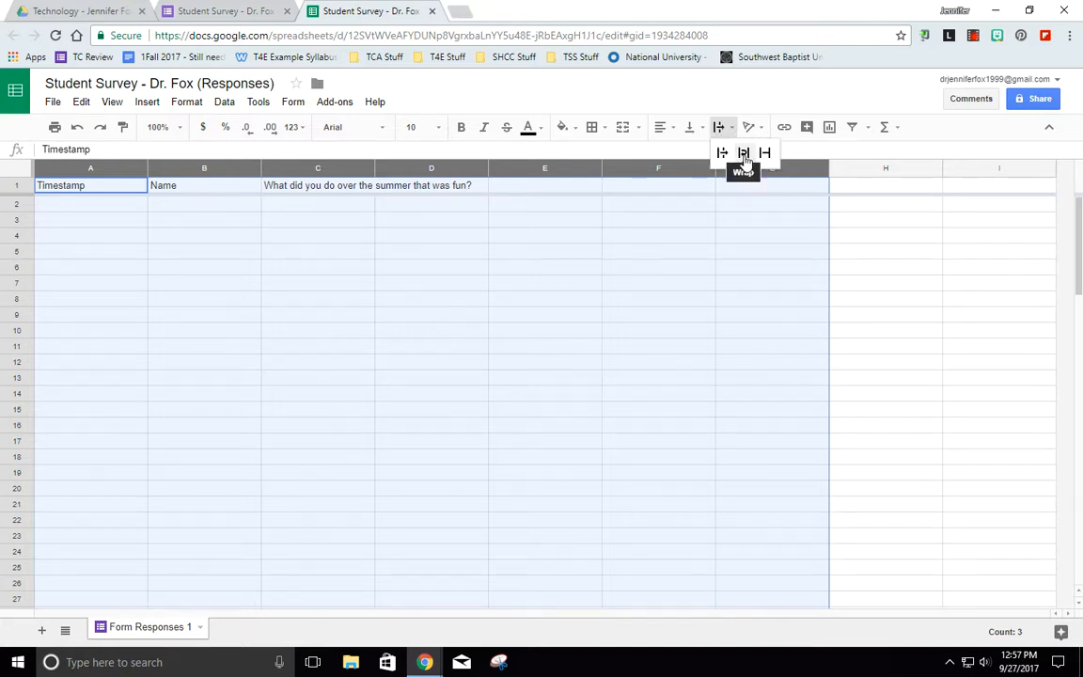
pyautogui.click(743, 155)
pyautogui.click(289, 190)
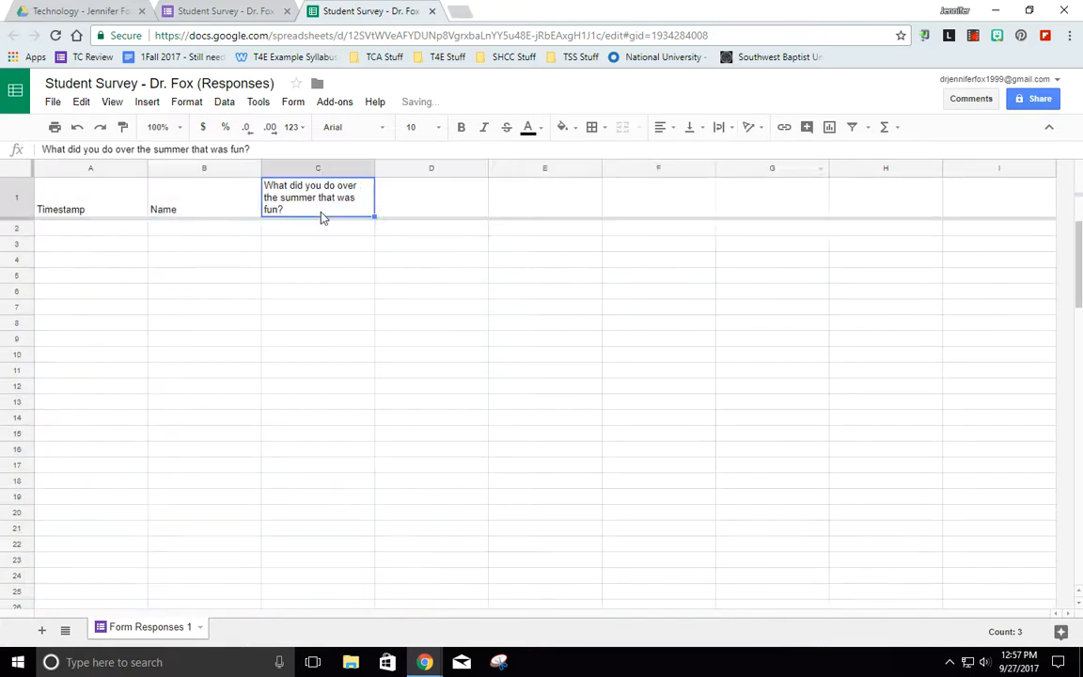
pyautogui.click(226, 199)
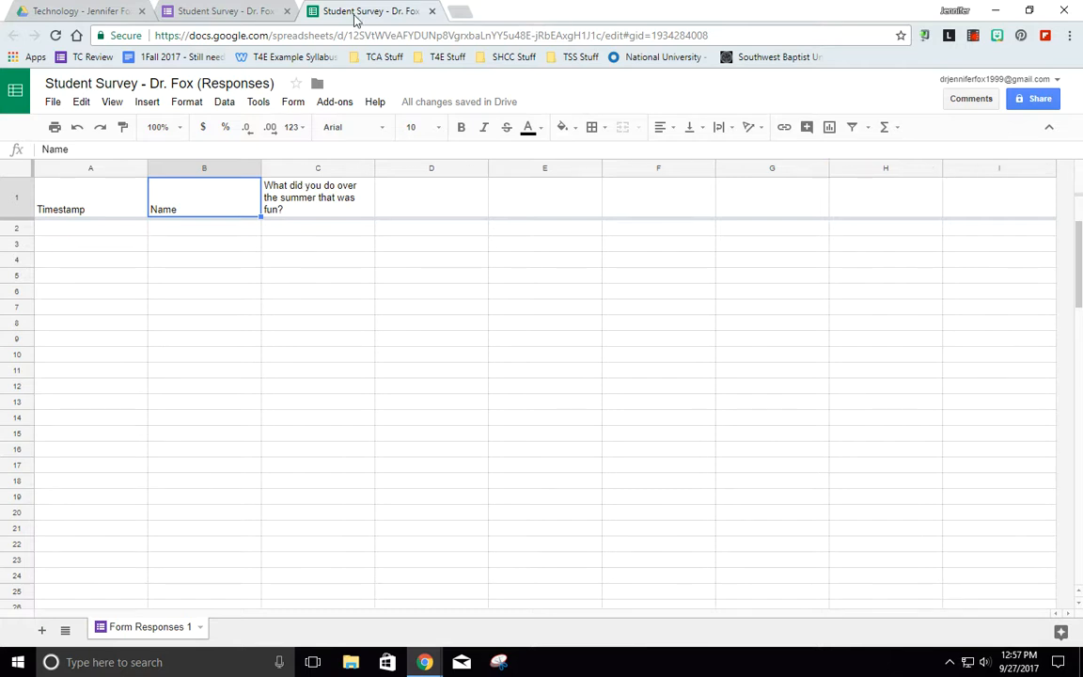
pyautogui.click(432, 12)
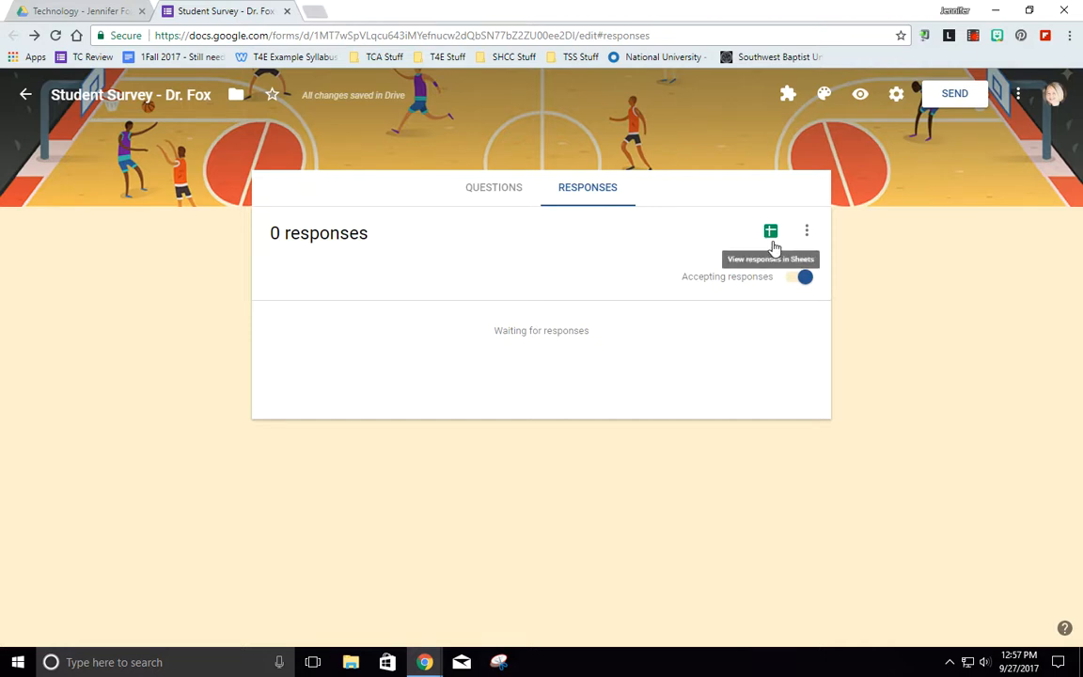
# Return to the survey's questions, open a preview of the form, and select the preview's web address.
pyautogui.click(503, 192)
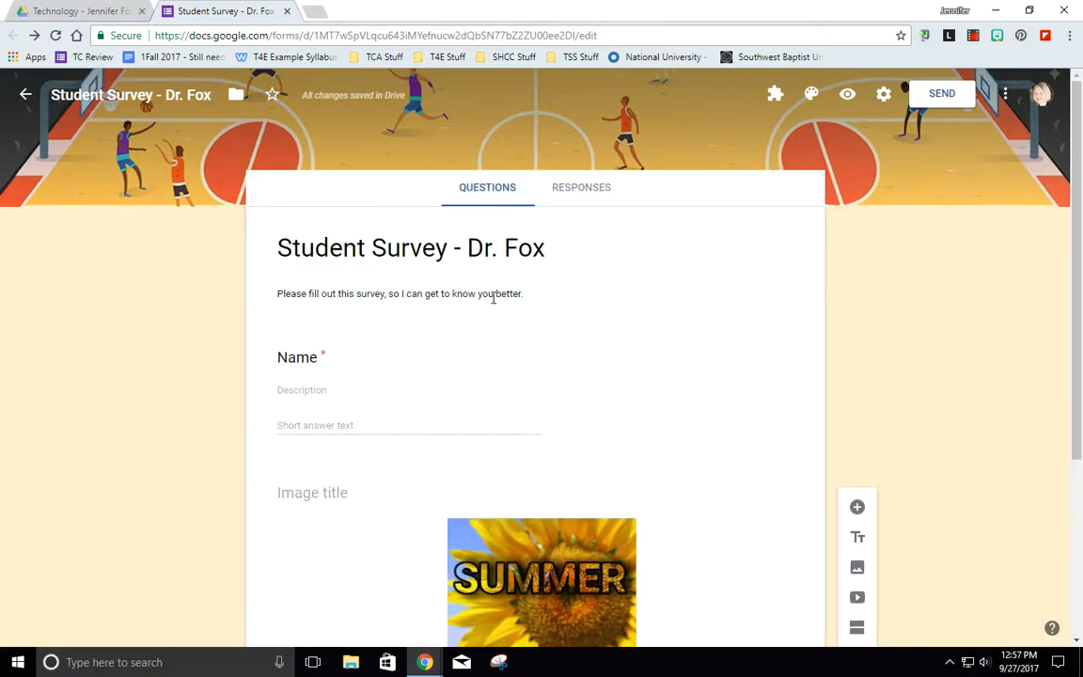
pyautogui.scroll(-1, 494, 296)
pyautogui.scroll(-2, 491, 303)
pyautogui.scroll(3, 592, 297)
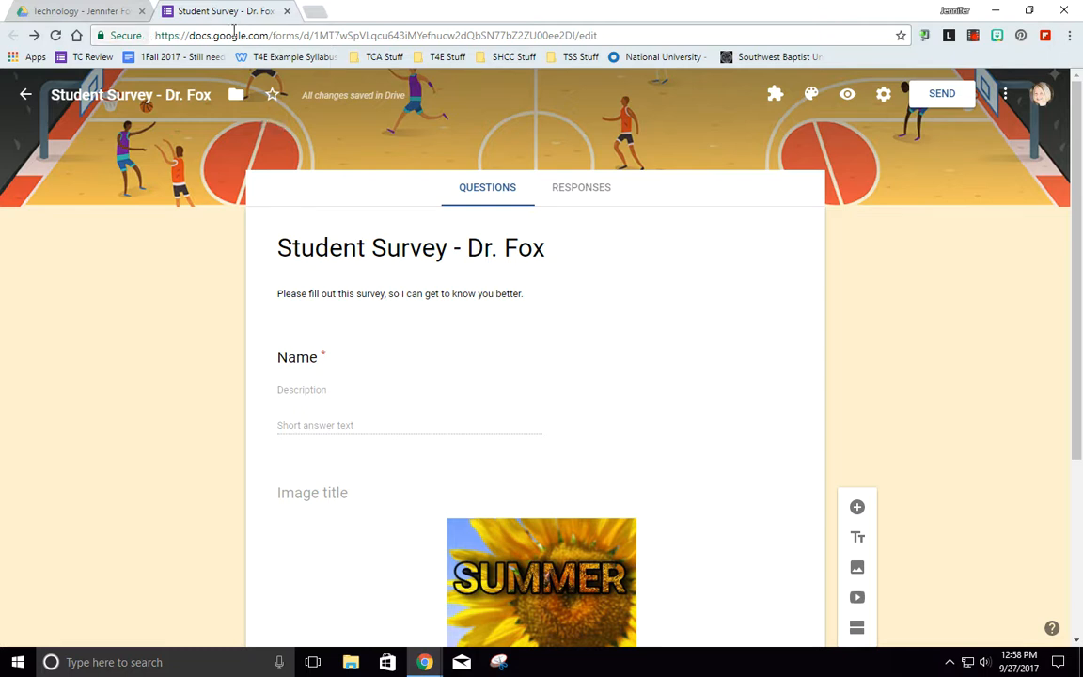
pyautogui.click(850, 102)
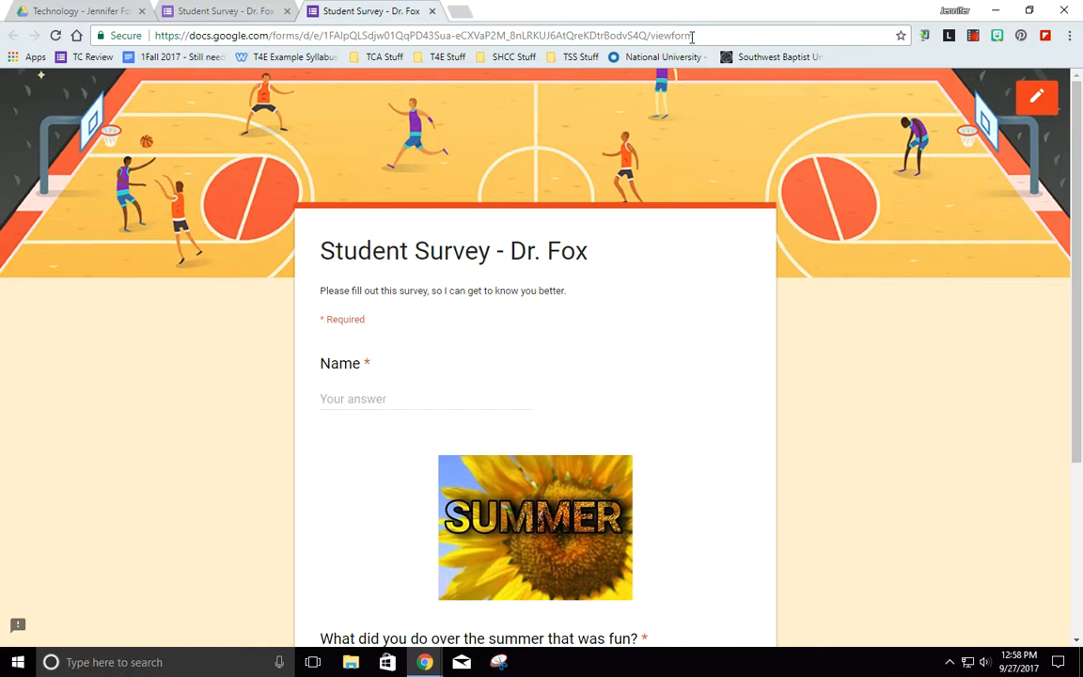
pyautogui.click(485, 36)
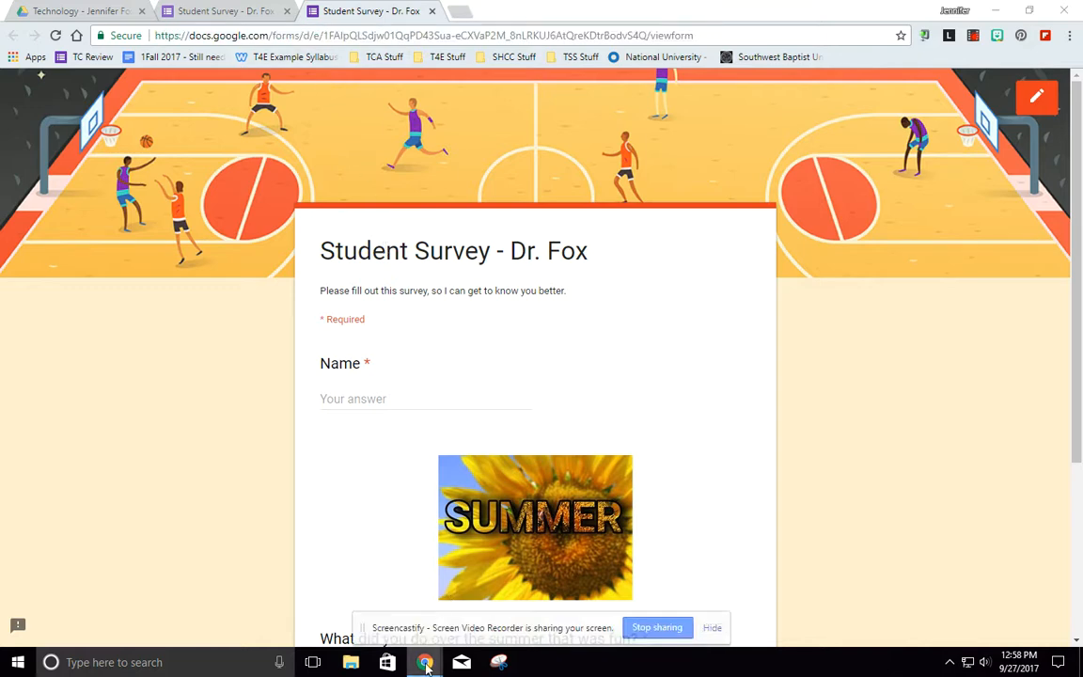
# Switch to the T4E Session 6 document in Google Docs and add "Submit your link here to MY Form." after the form-naming instruction.
pyautogui.moveTo(426, 663)
pyautogui.click(255, 559)
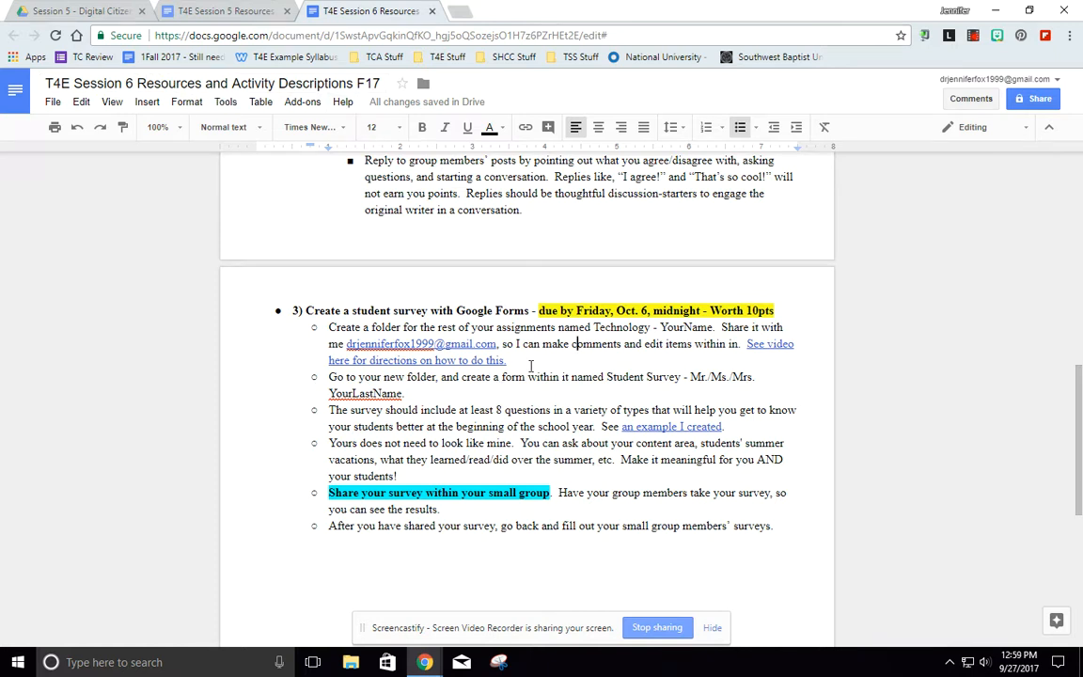
pyautogui.click(712, 628)
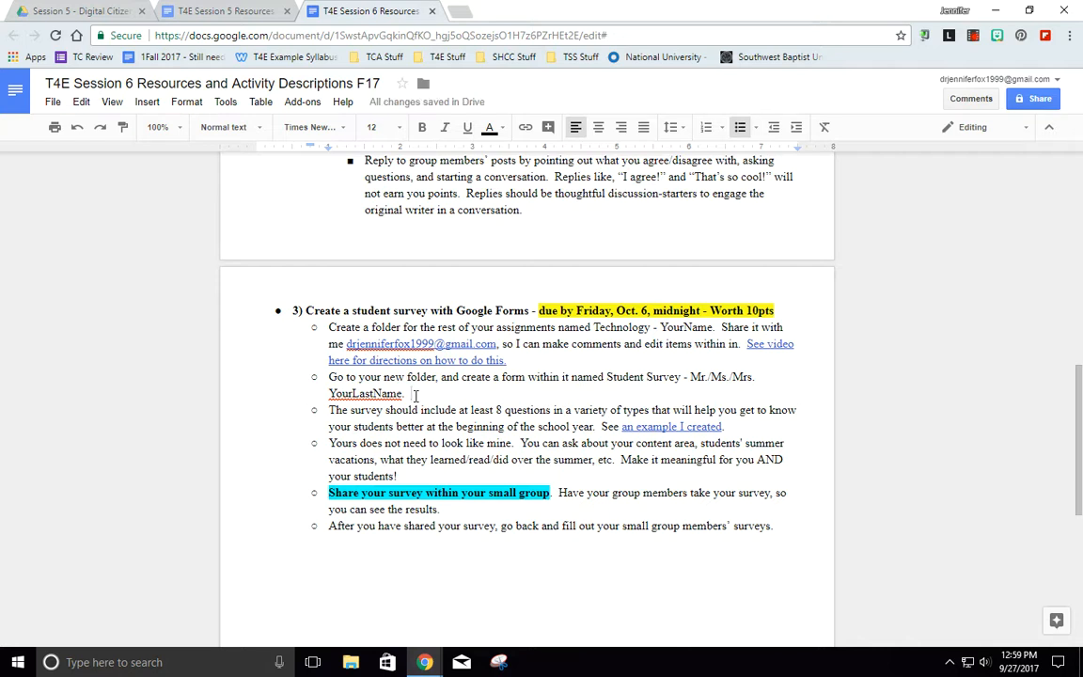
pyautogui.write('Submi')
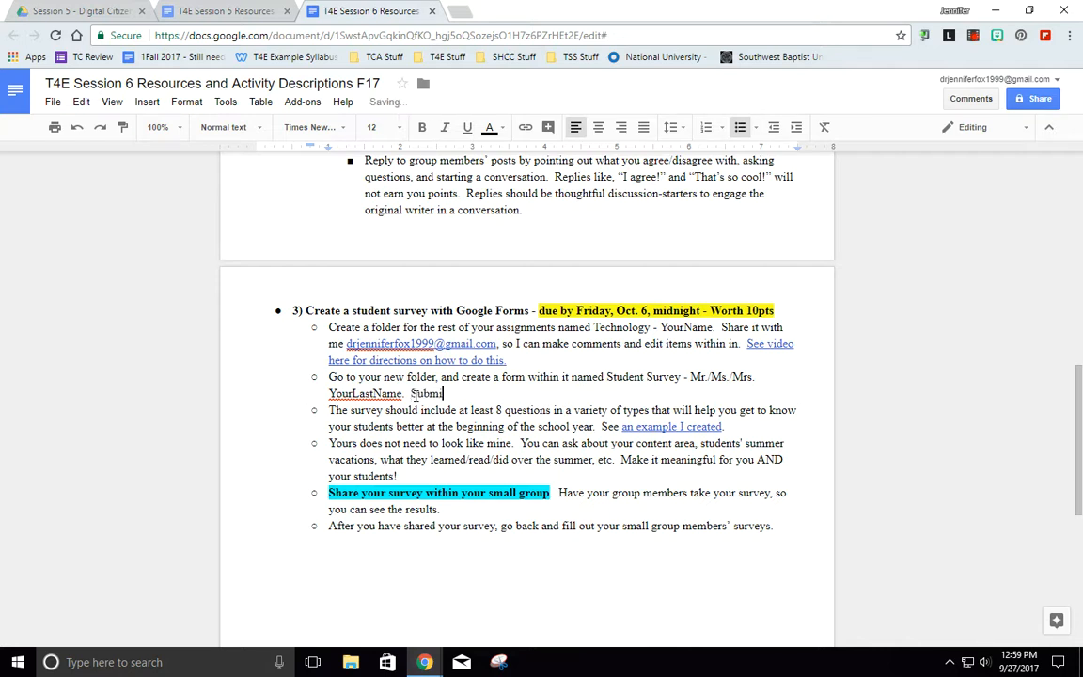
pyautogui.write('t your link here to MY F')
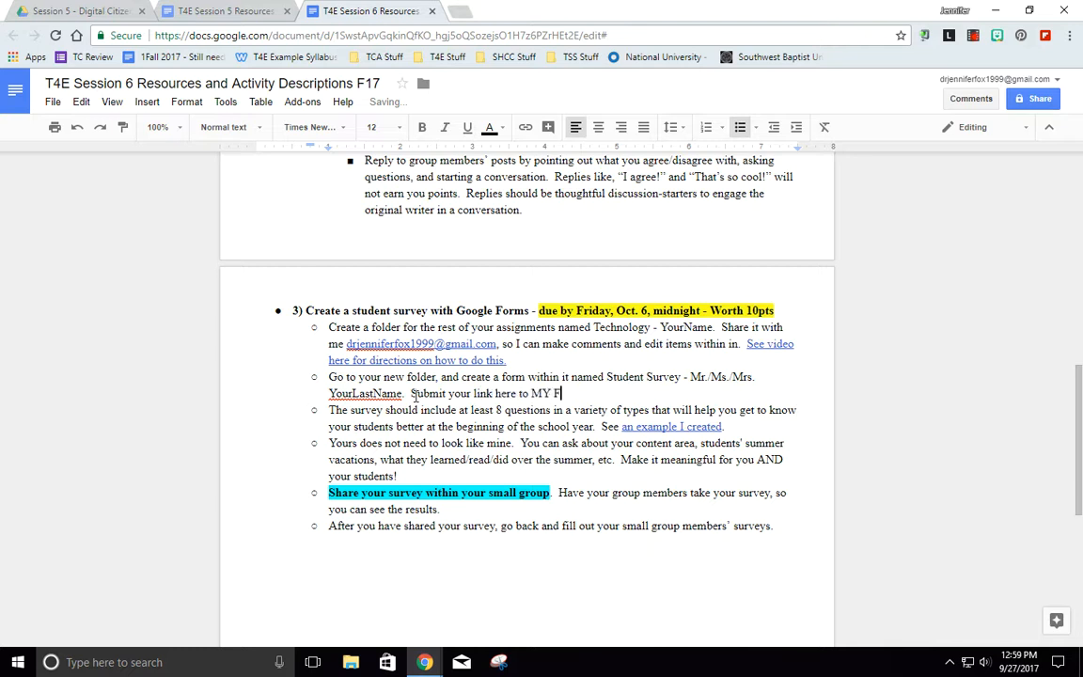
pyautogui.write('orm.')
pyautogui.moveTo(532, 393); pyautogui.dragTo(580, 394)
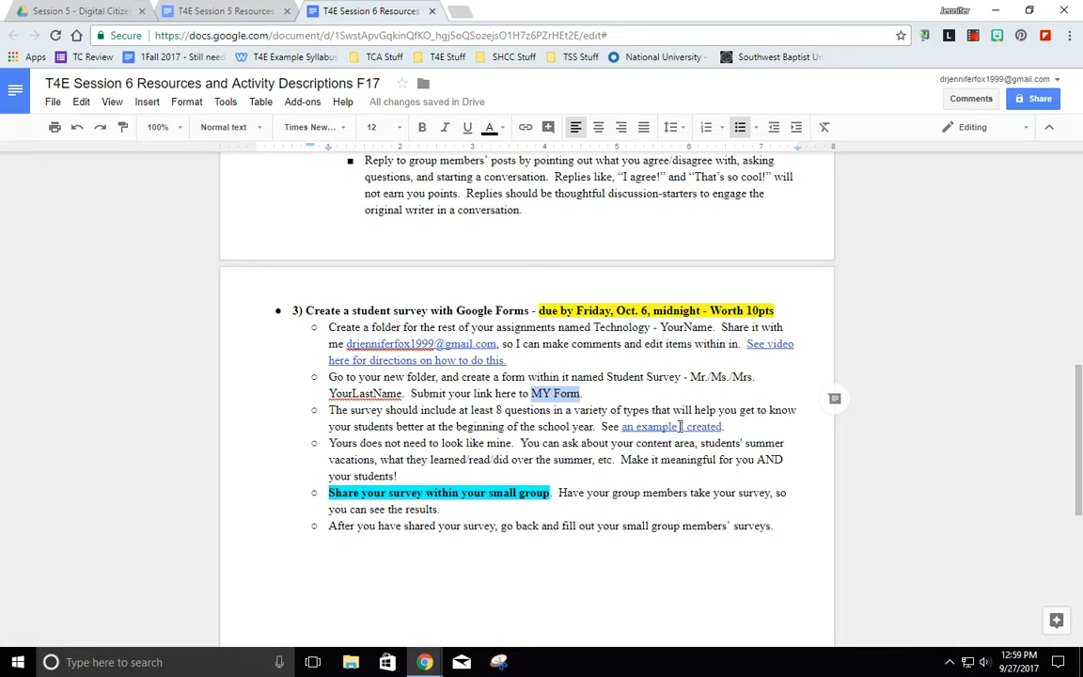
# Open the linked example survey from the assignment instructions, look through its questions, and close it.
pyautogui.click(680, 426)
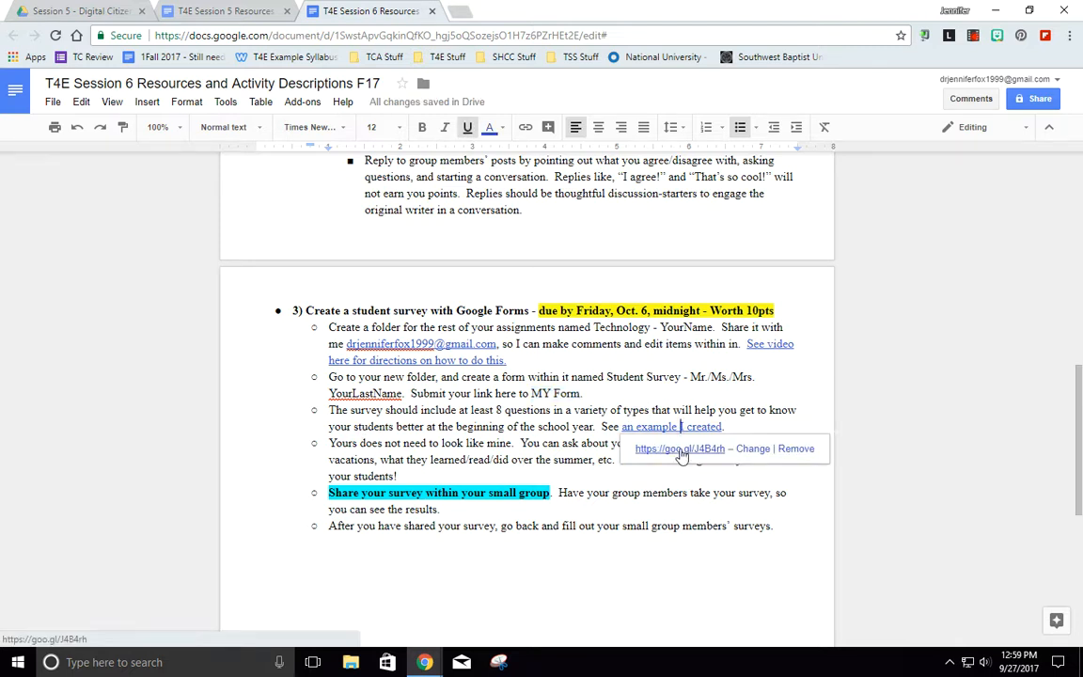
pyautogui.click(691, 448)
pyautogui.scroll(-5, 767, 343)
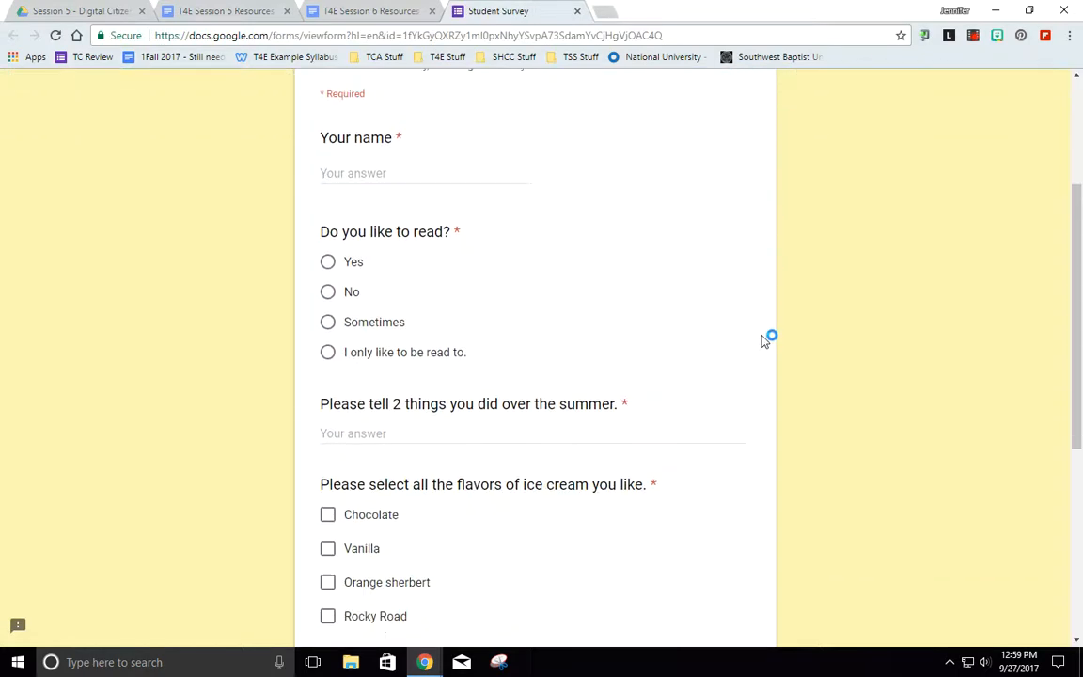
pyautogui.scroll(-2, 765, 336)
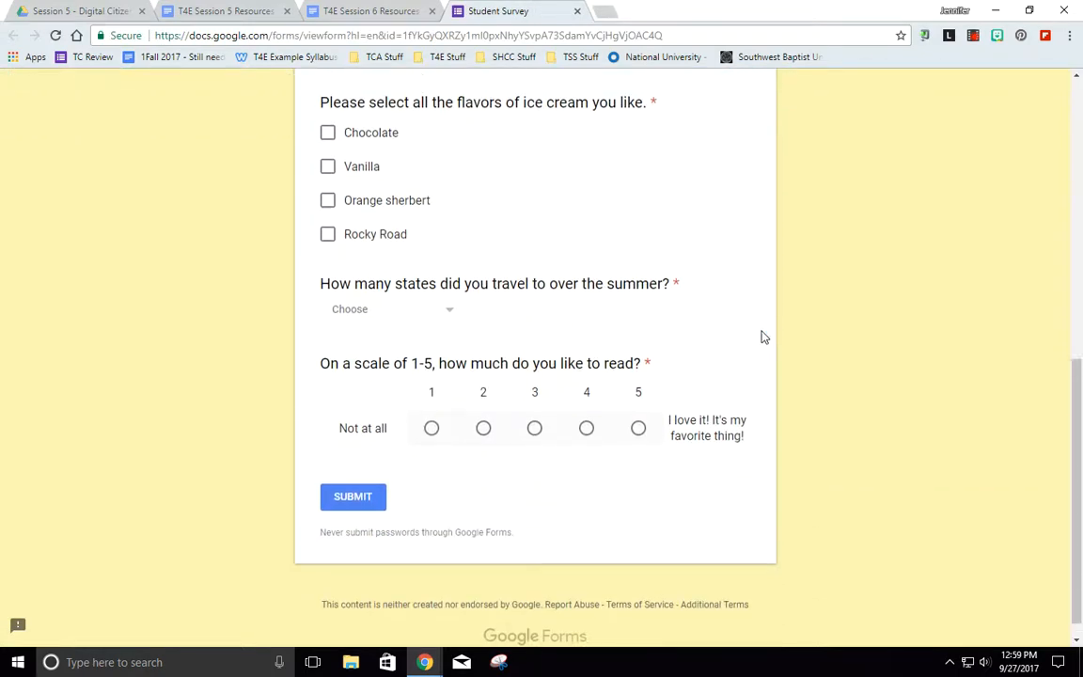
pyautogui.scroll(6, 752, 324)
pyautogui.click(576, 12)
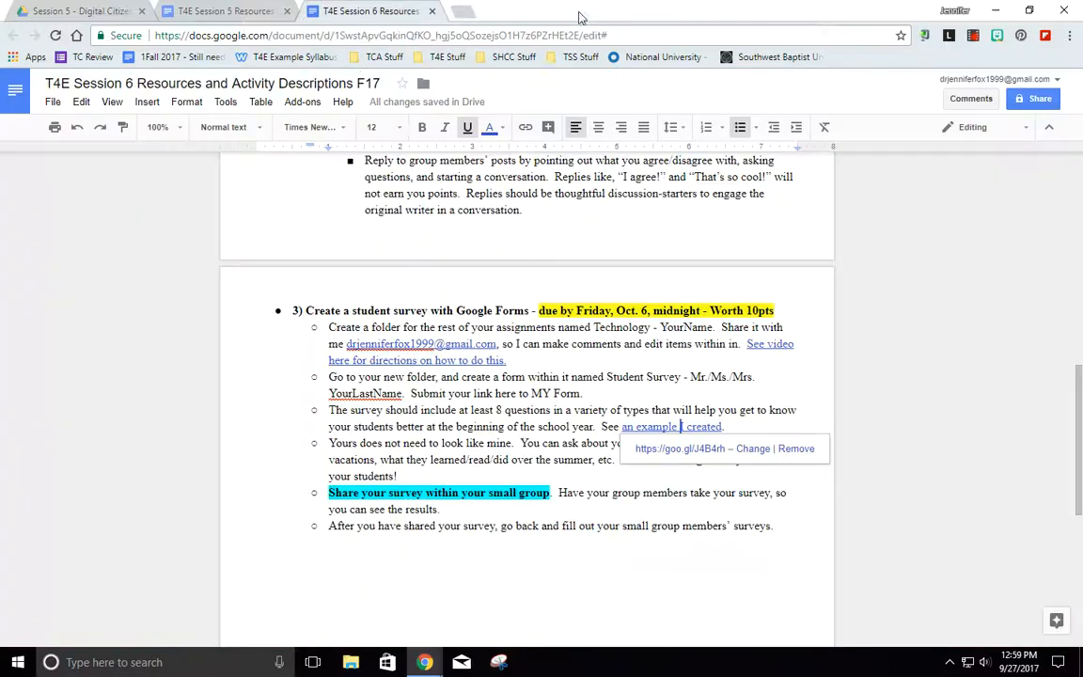